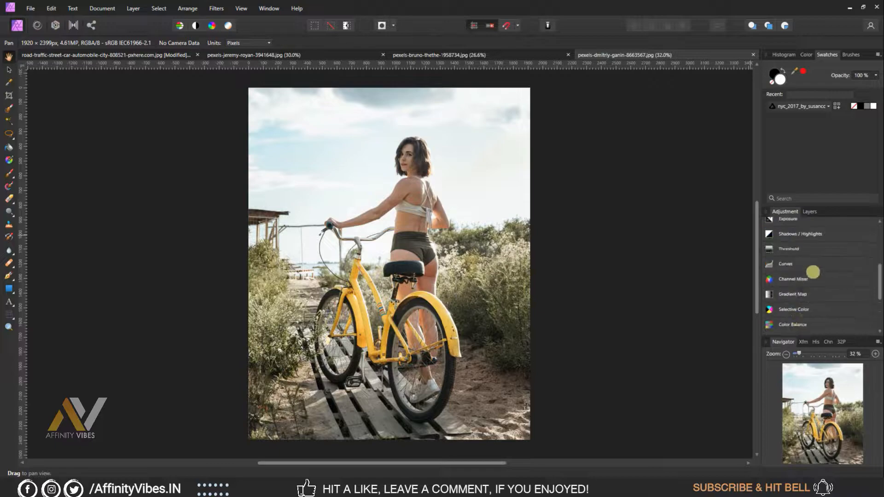
Import the Grey & Yellow.cube LUT from the Affinity Vibes (LUTS) folder into the Default LUT category
click(803, 281)
click(870, 238)
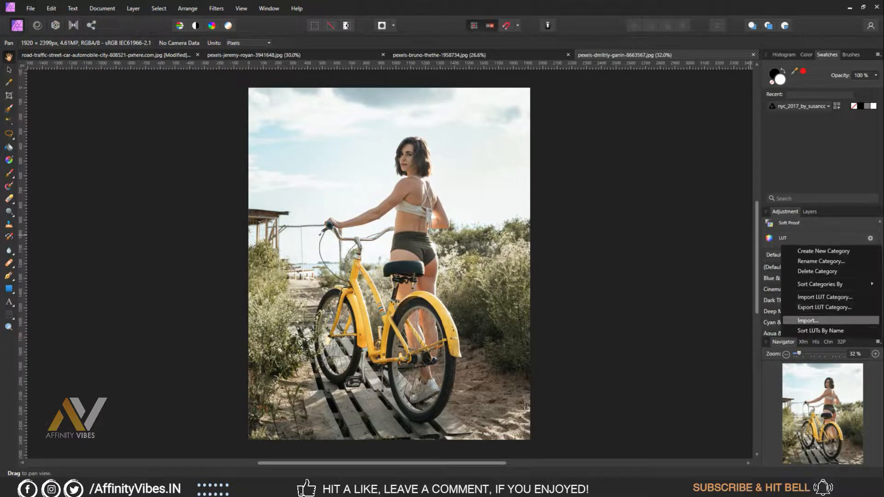
click(808, 321)
double_click(247, 149)
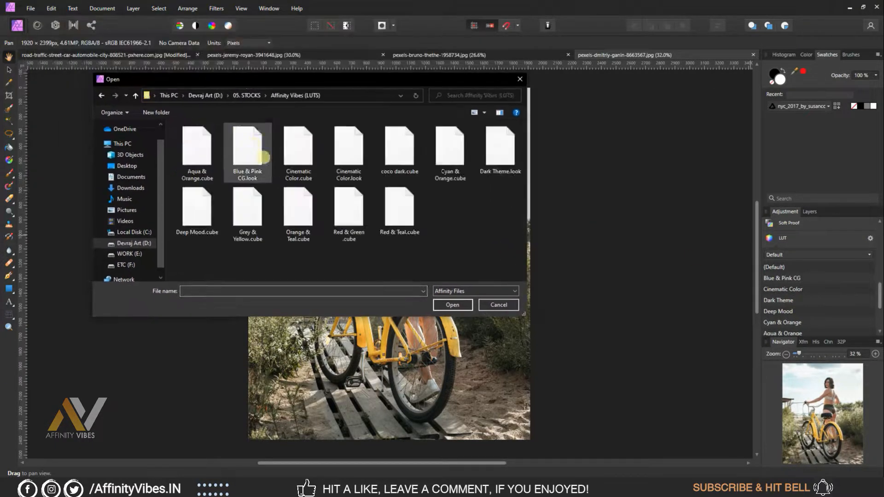
click(248, 216)
click(452, 305)
Apply the Grey & Yellow LUT to the photo of the woman with the yellow bicycle
scroll(782, 276, down, 3)
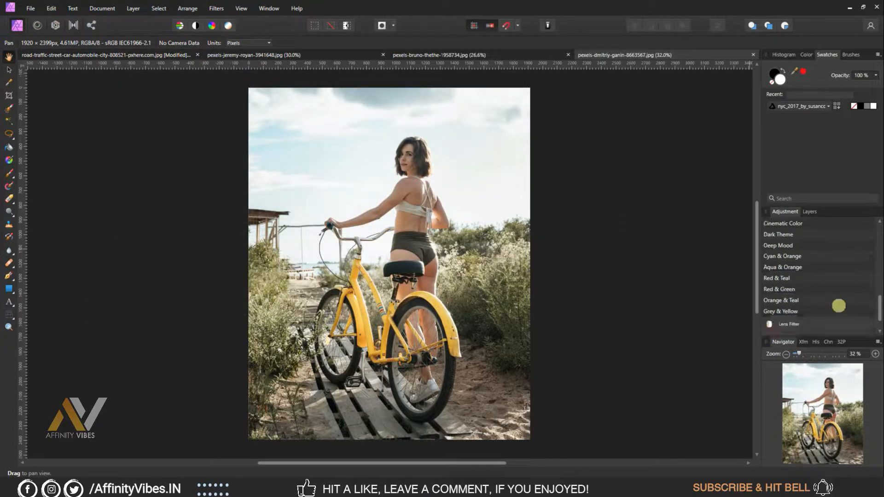
click(784, 284)
click(537, 210)
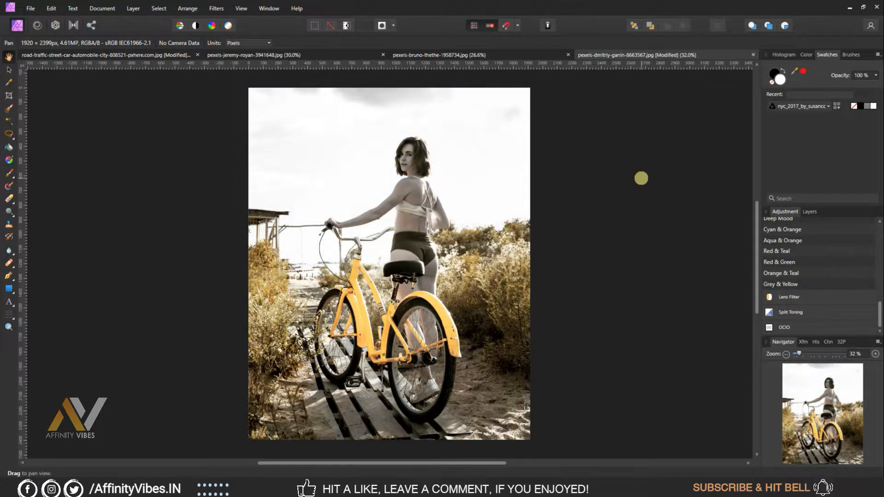
key(ctrl+plus)
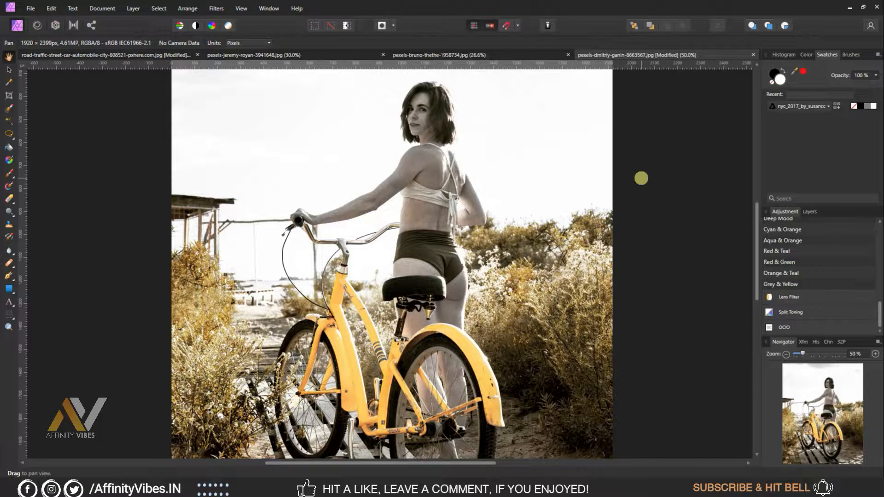
Apply the Grey & Yellow LUT to the close-up portrait with the palm leaves
click(487, 56)
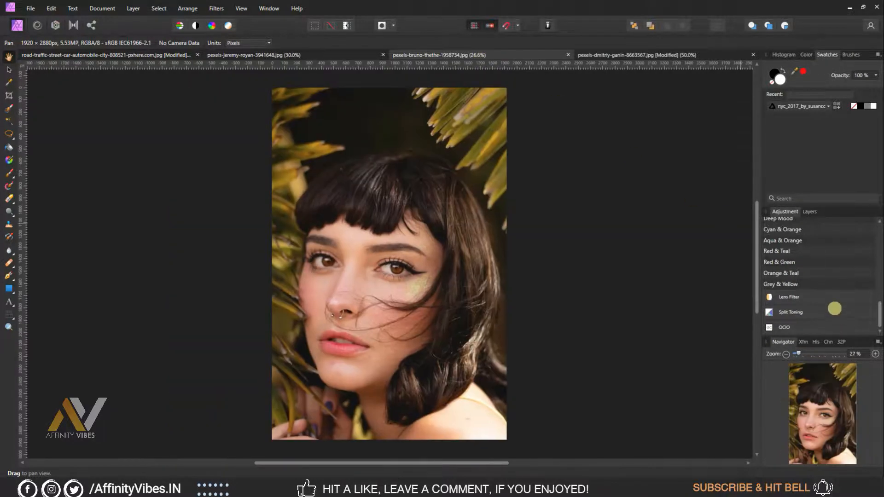
click(790, 284)
click(543, 217)
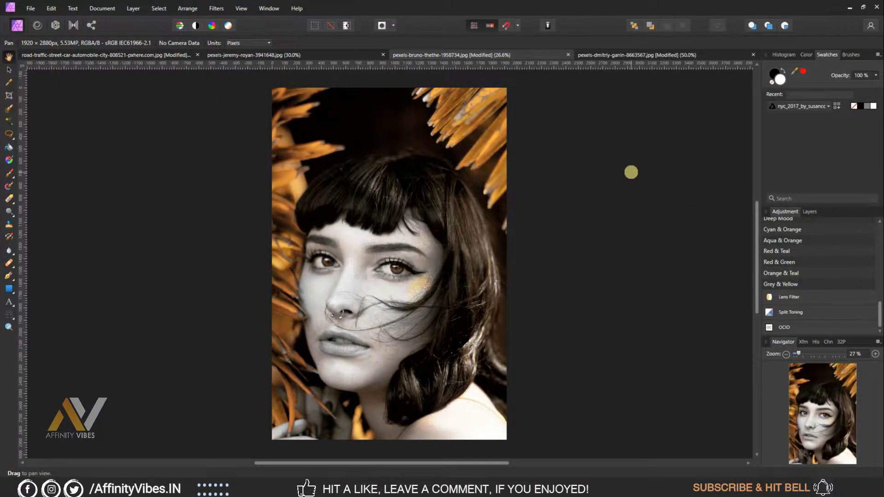
Apply the Grey & Yellow LUT to the photo of the woman in the yellow dress
click(270, 55)
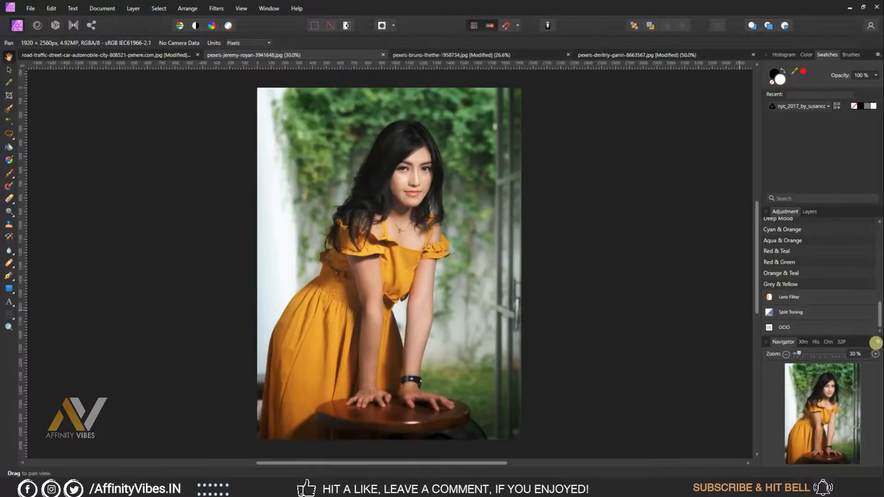
click(790, 283)
click(541, 213)
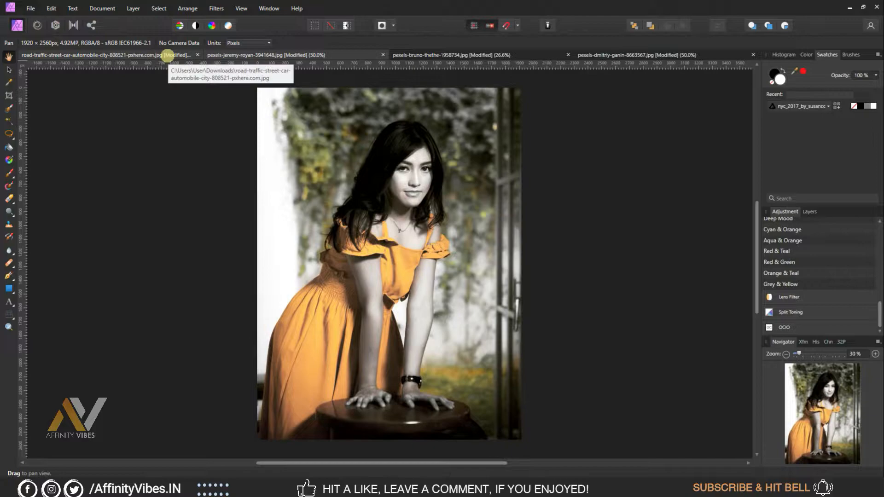
Review the Grey & Yellow grade on the taxi, bicycle, portrait and yellow-dress photos, examining the portrait up close
click(167, 55)
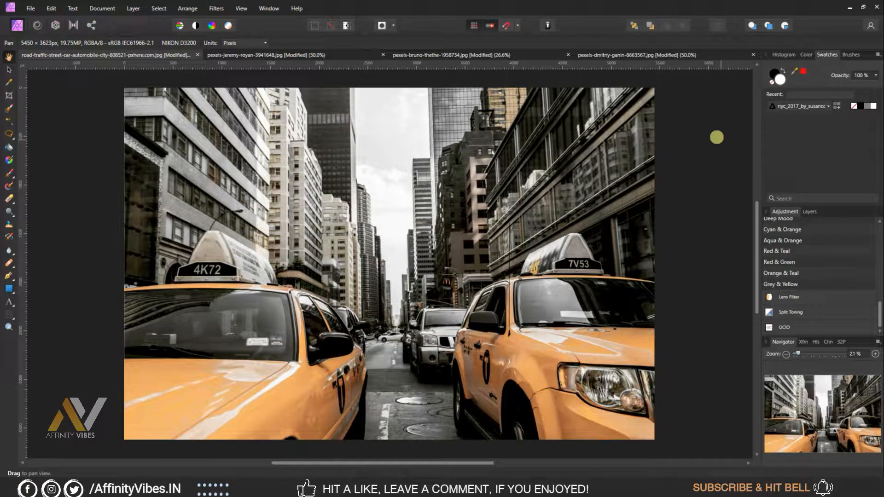
click(652, 54)
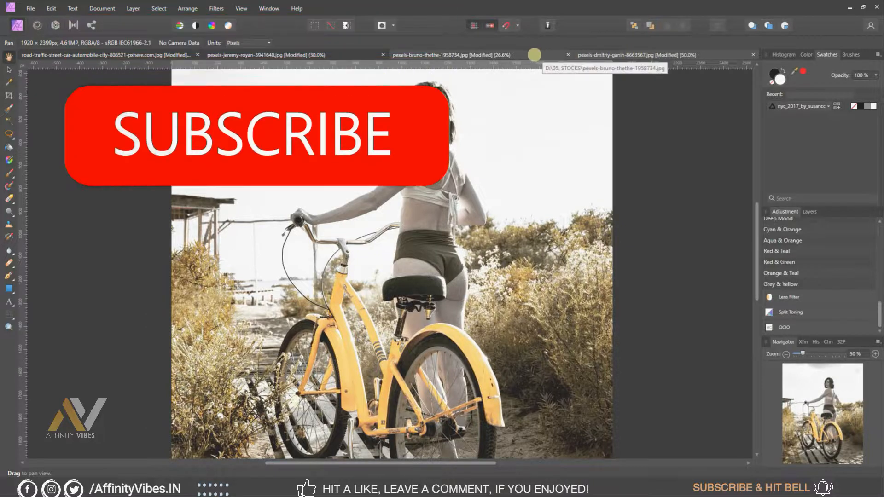
click(534, 54)
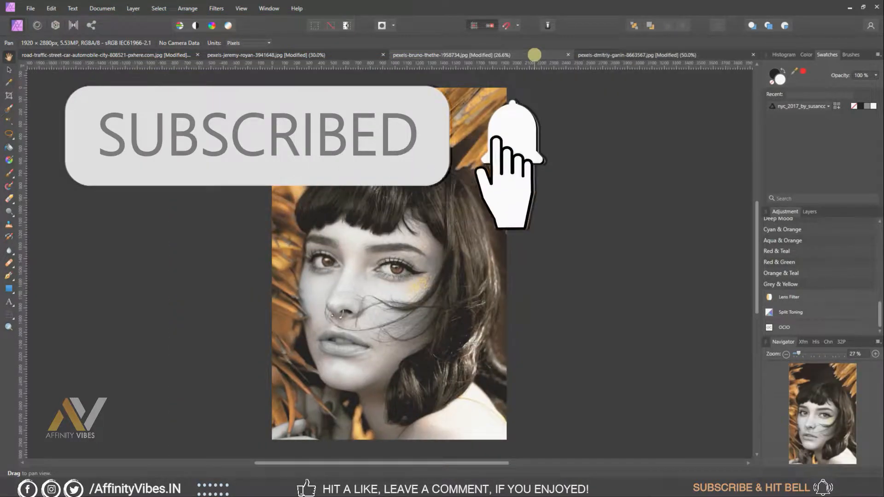
key(ctrl+plus)
scroll(656, 301, down, 2)
scroll(657, 302, up, 2)
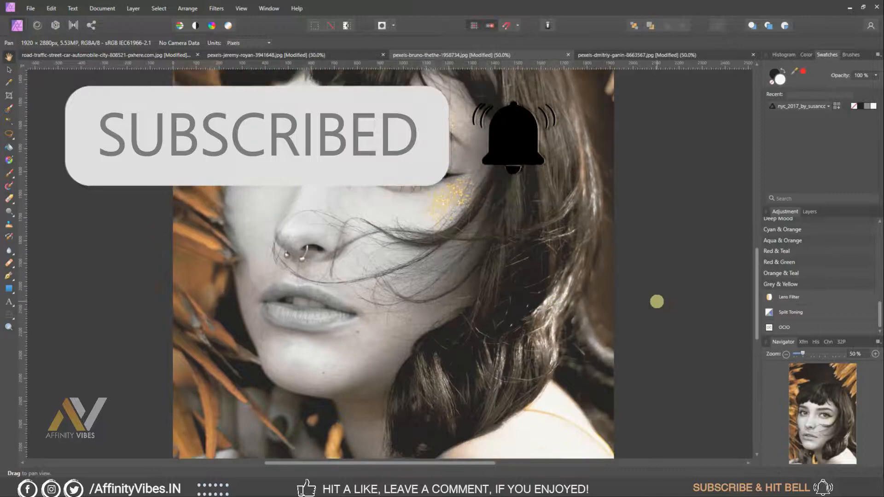
key(ctrl+0)
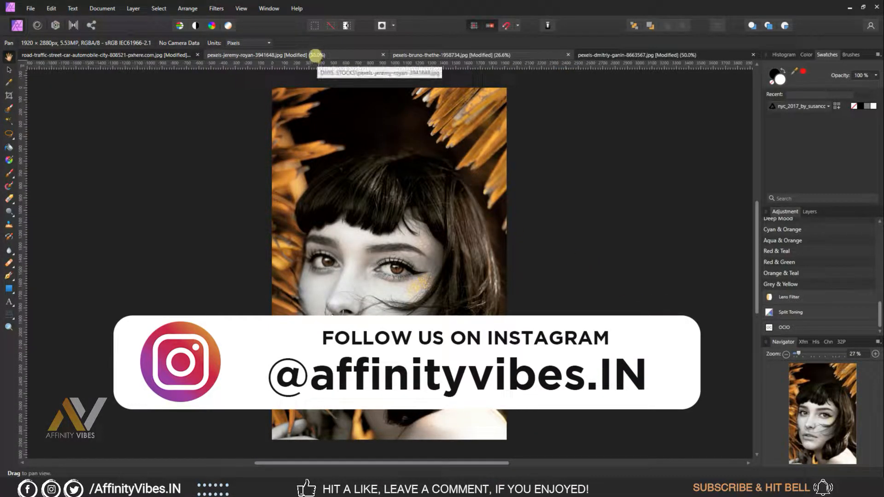
click(316, 56)
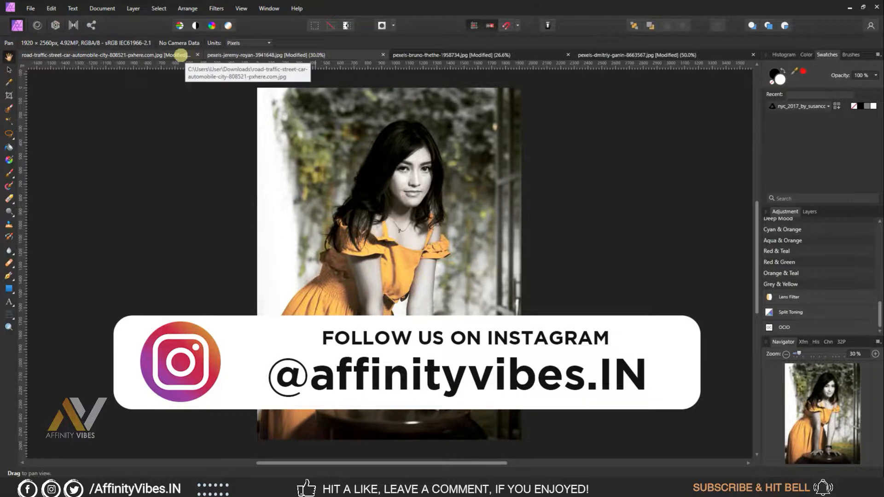
click(180, 55)
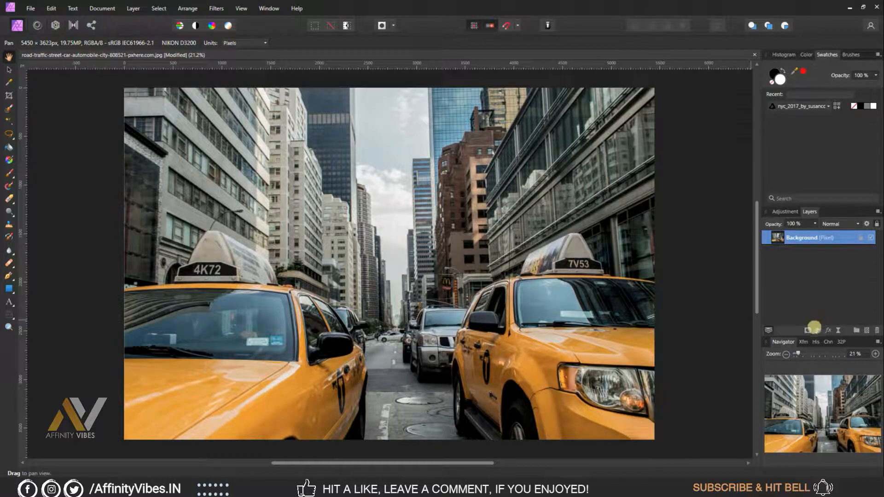
Add an HSL adjustment above the Background layer of the taxi photo and move its dialog off the centre
click(817, 331)
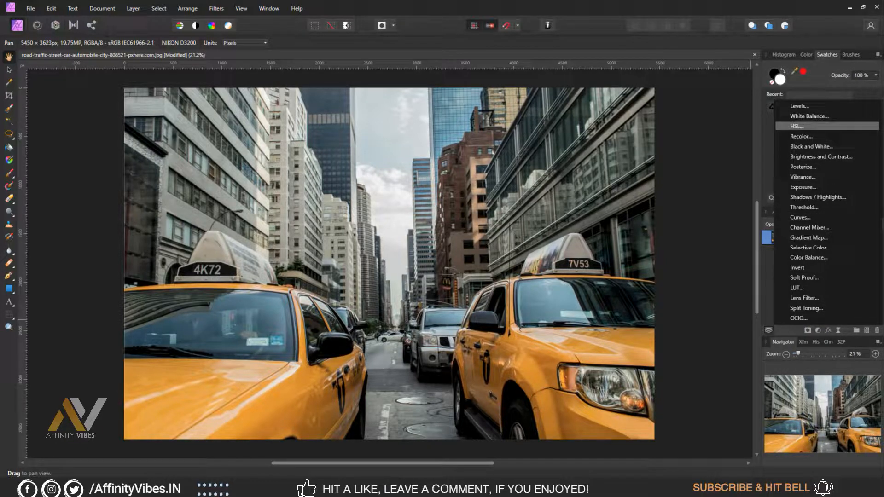
click(797, 126)
drag(421, 65, 532, 116)
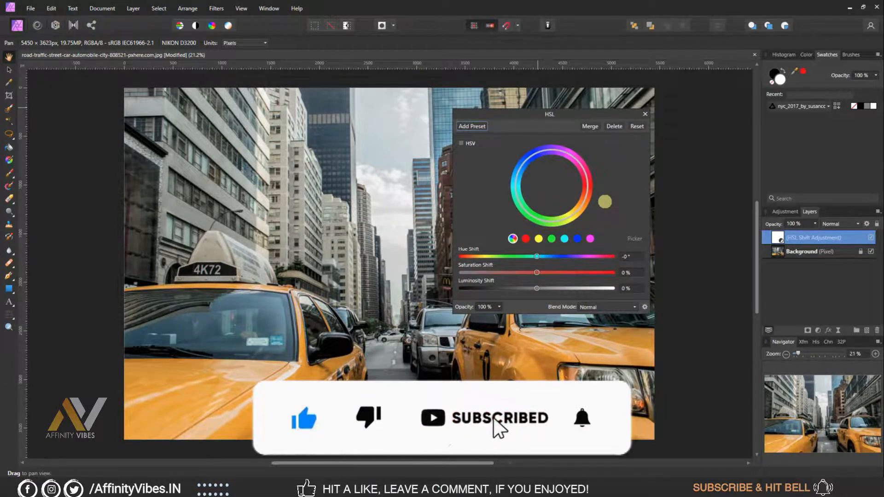
Shift the HSL saturation of the reds to the minimum and of the yellows to 25%
click(525, 237)
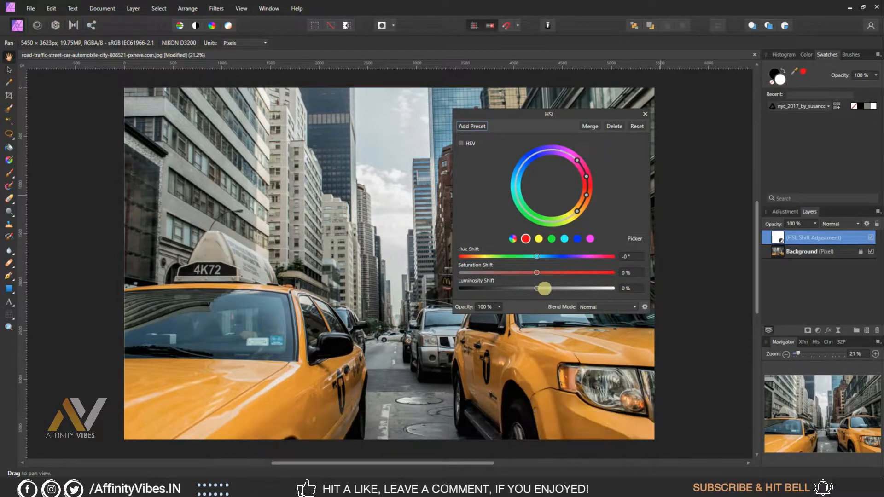
drag(538, 273, 454, 272)
click(539, 238)
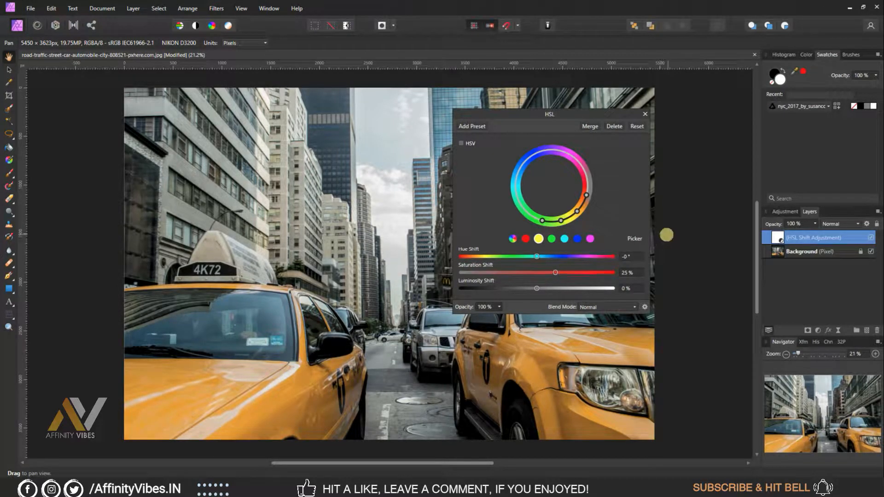
Set the HSL saturation shift of the greens and the cyans to -100% each
click(551, 238)
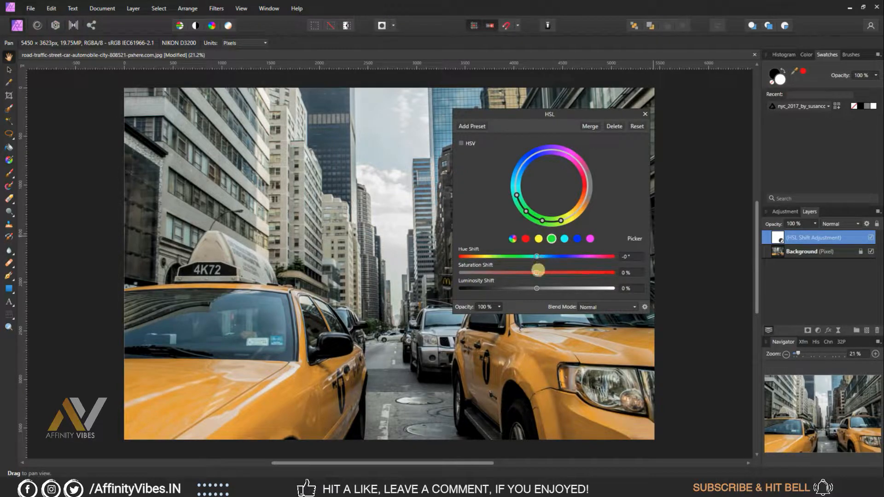
drag(537, 272, 461, 272)
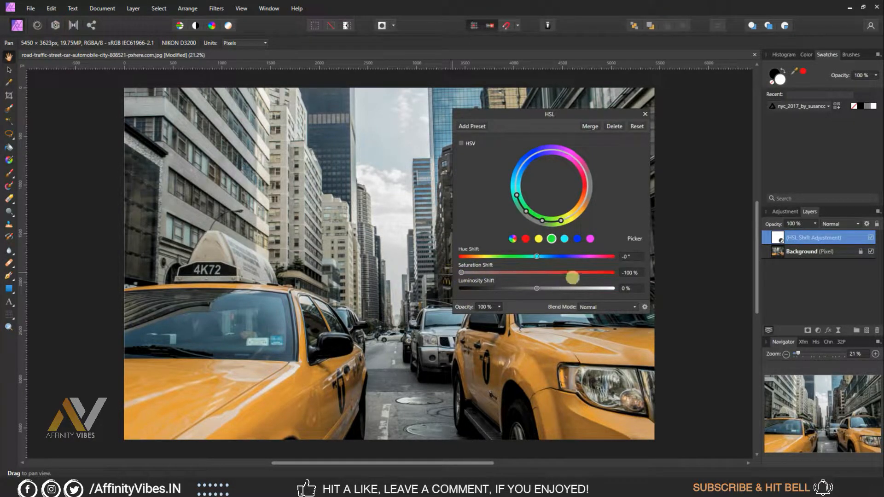
click(564, 238)
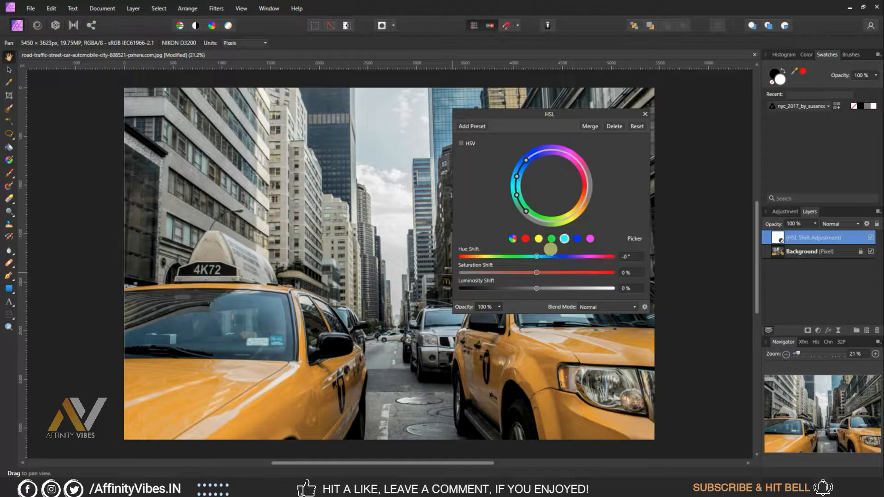
drag(535, 272, 454, 272)
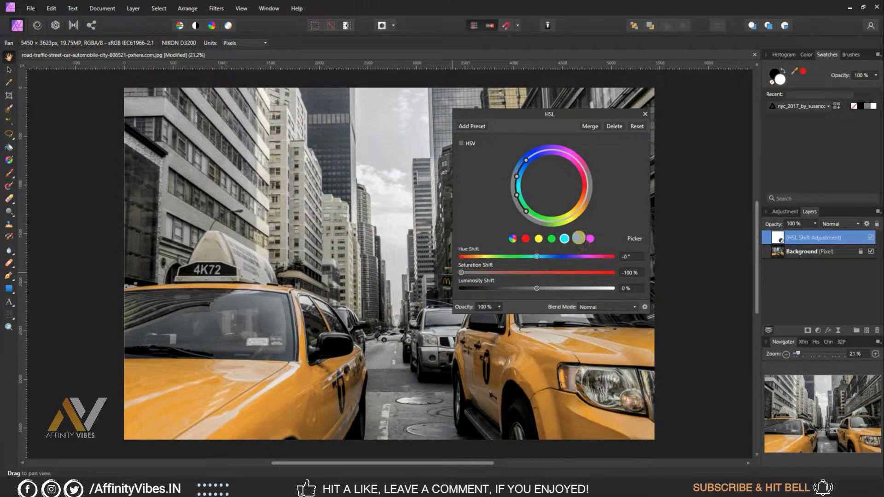
Set the HSL saturation shift of the blues and the magentas to -100% each and close the adjustment's dialog
click(578, 238)
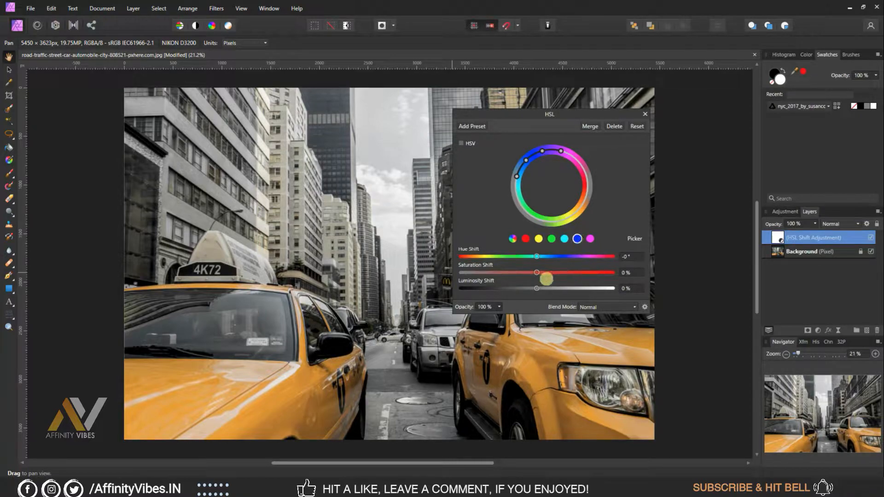
drag(537, 273, 456, 272)
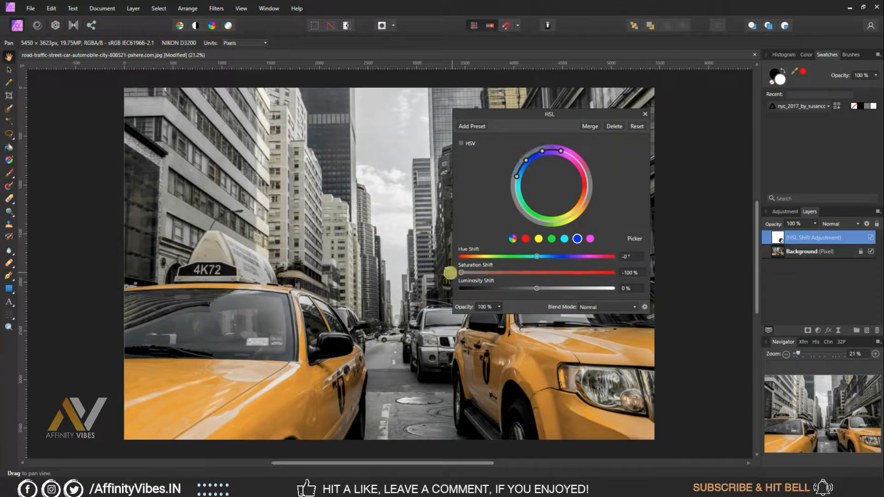
click(591, 238)
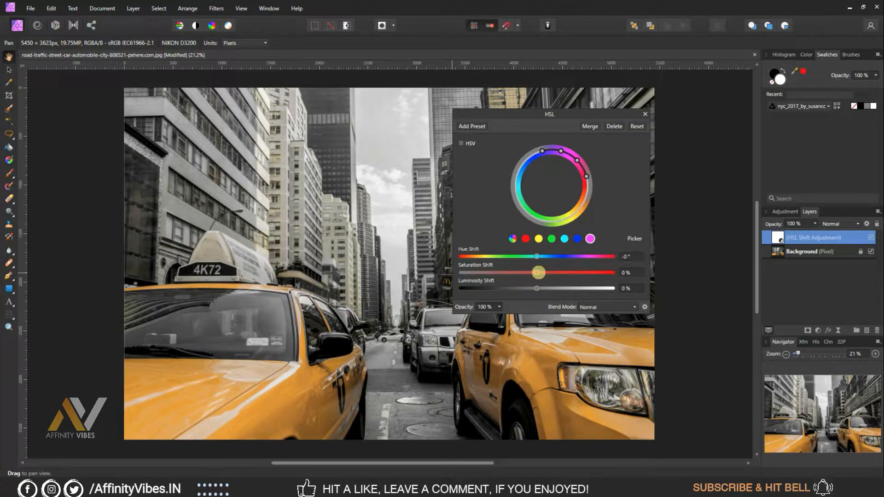
drag(537, 272, 454, 272)
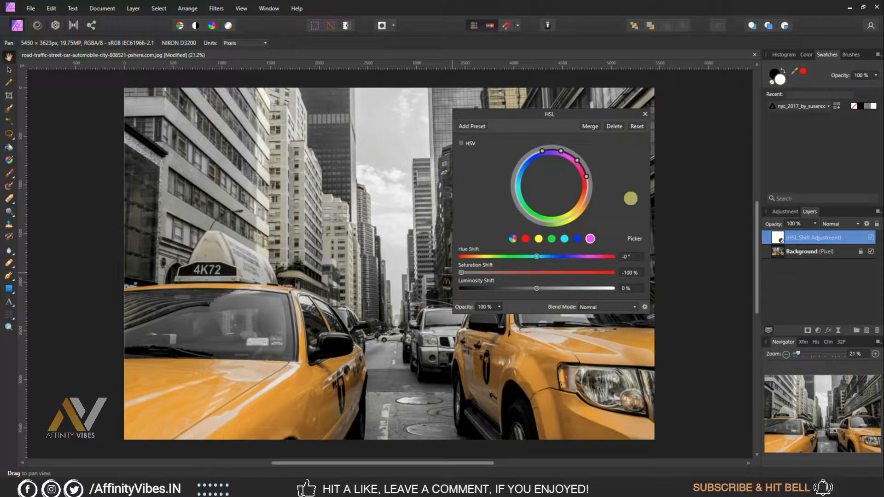
drag(541, 115, 496, 103)
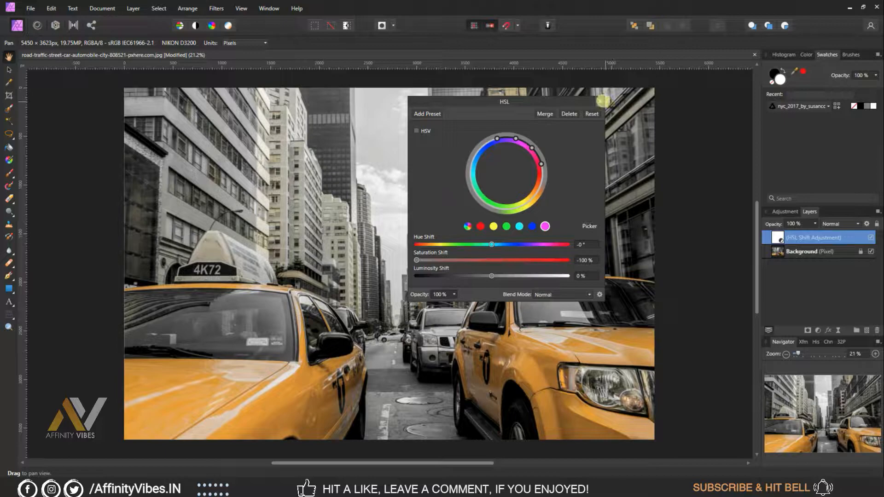
click(600, 100)
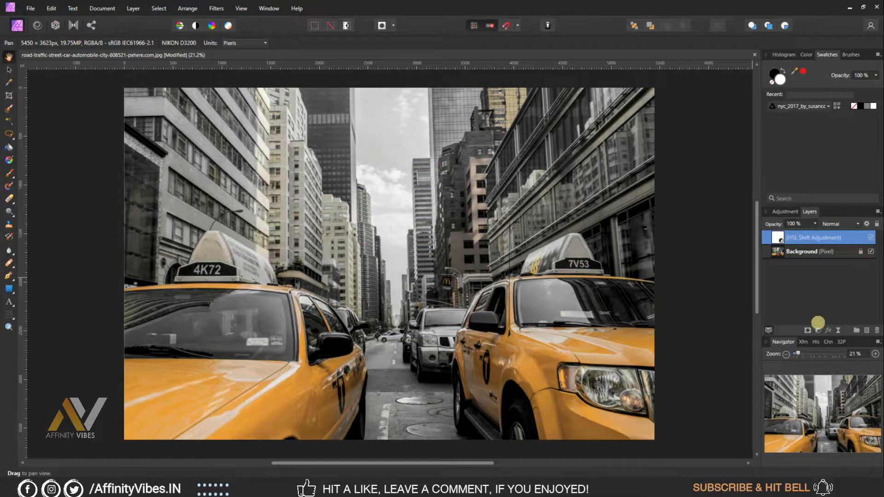
Add a Selective Color adjustment above the HSL adjustment and move its dialog clear of the taxis
click(817, 330)
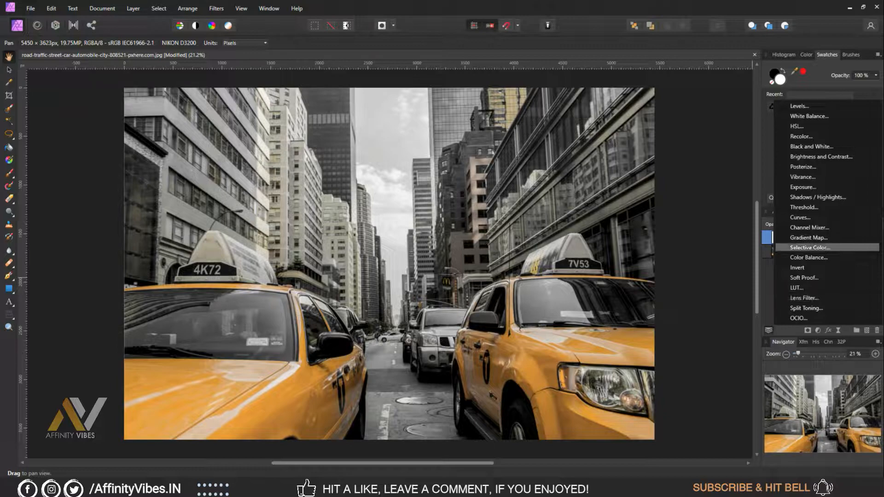
click(810, 247)
drag(527, 148, 419, 101)
In the Selective Color adjustment, set Cyan and Magenta of the Reds to -100% each
click(403, 142)
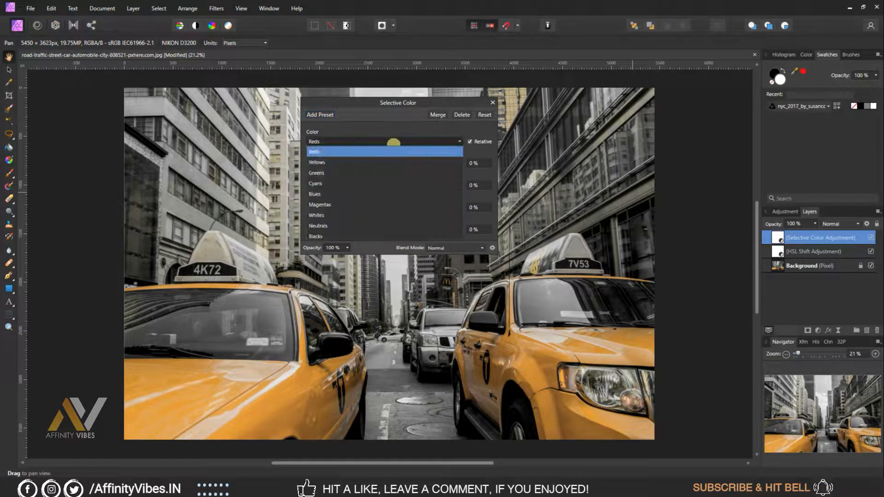
click(345, 151)
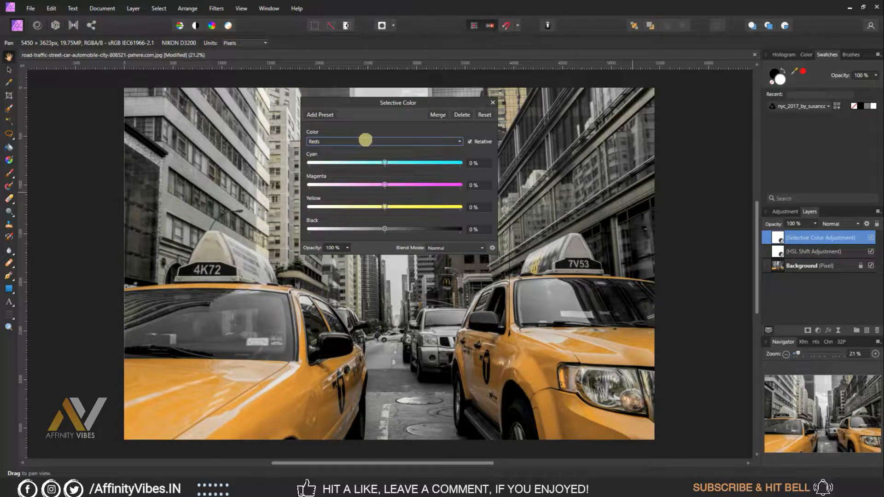
drag(385, 163, 281, 164)
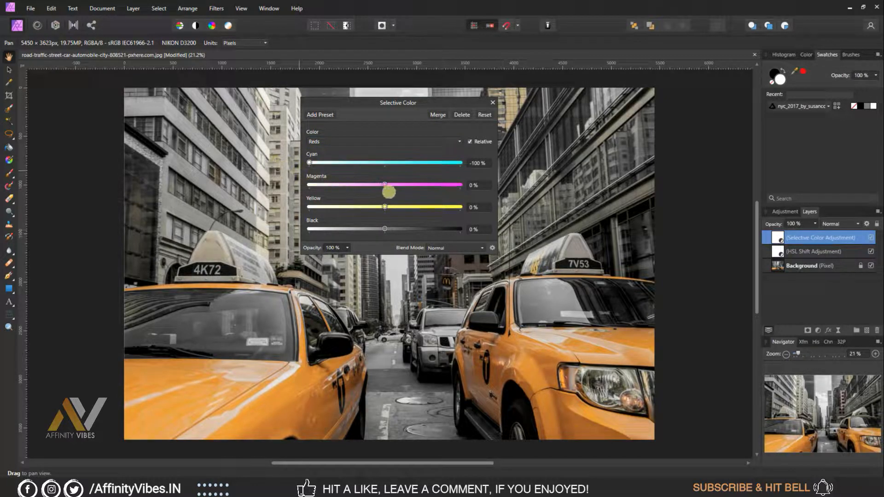
drag(385, 184, 282, 189)
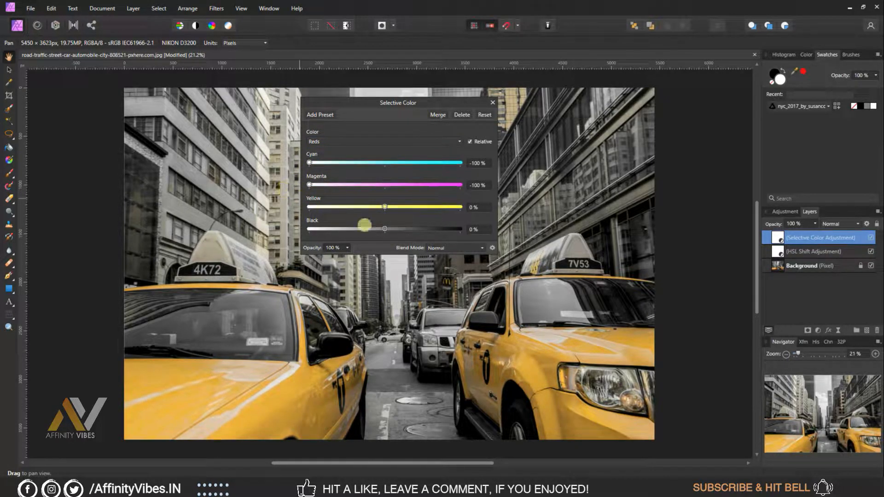
Set Yellow to 100% and Black to -100% for the Reds, and Cyan to -100% and Black to -5% for the Yellows
drag(385, 206, 474, 206)
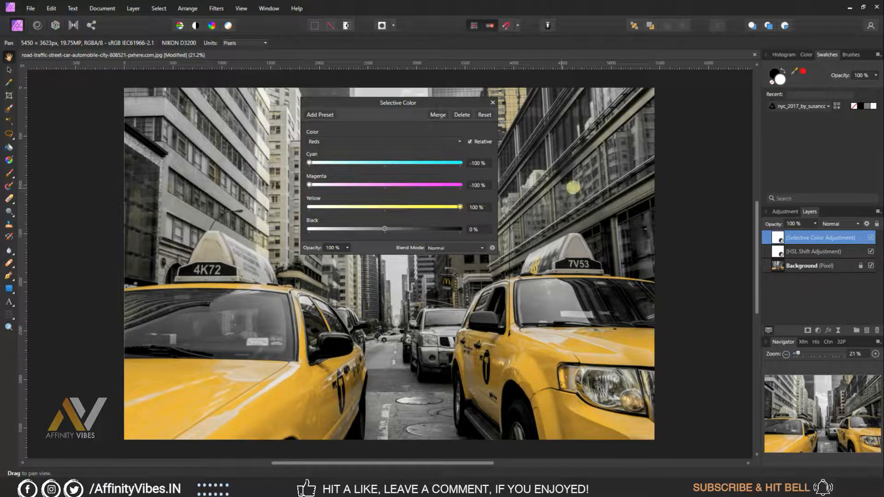
drag(386, 229, 299, 229)
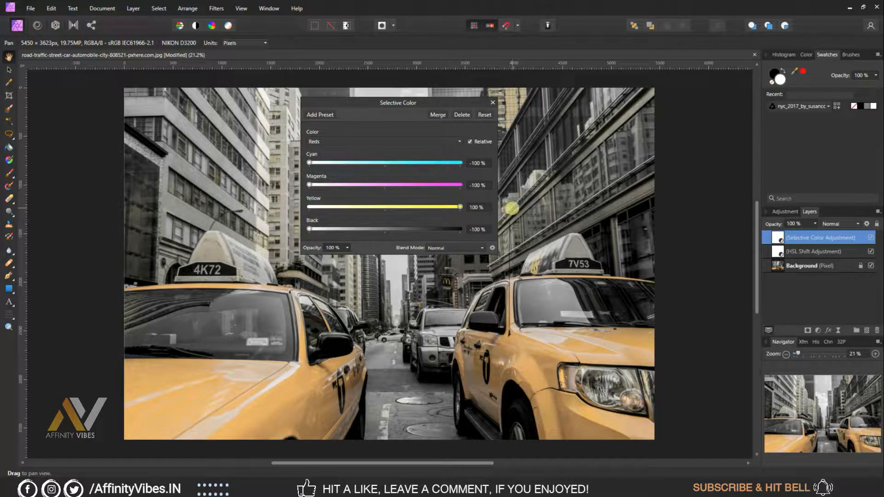
click(345, 140)
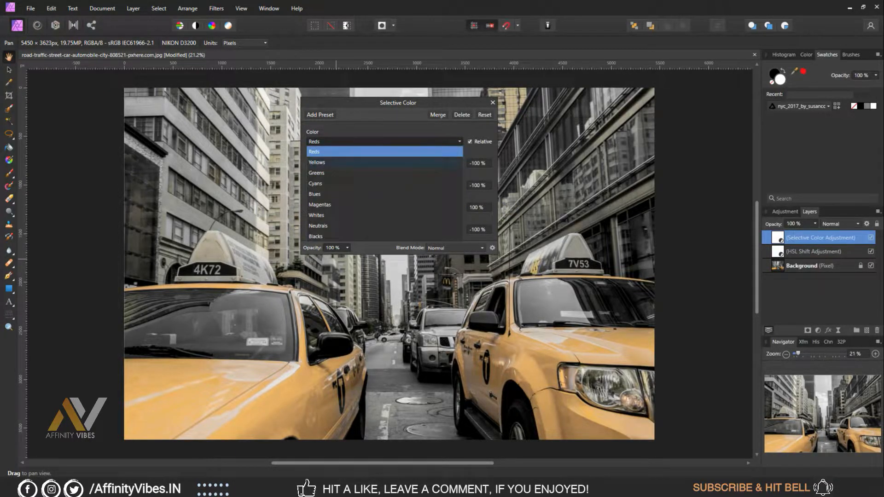
click(336, 161)
click(385, 162)
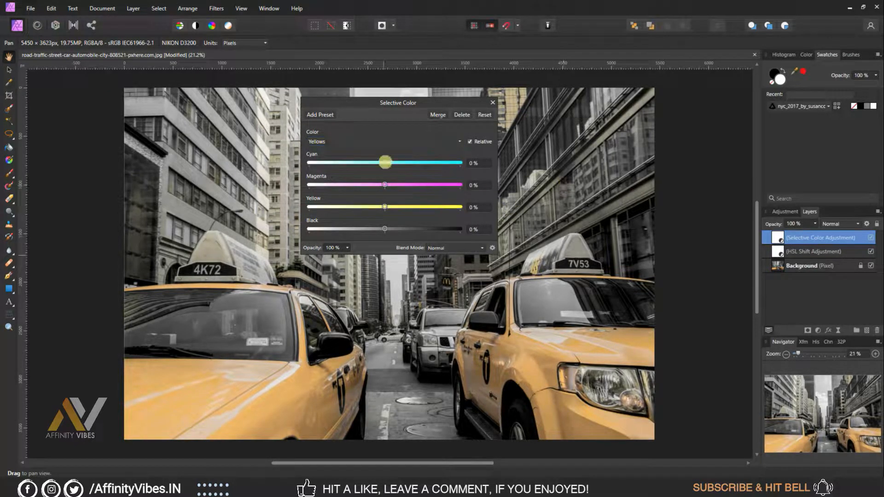
drag(385, 162, 297, 161)
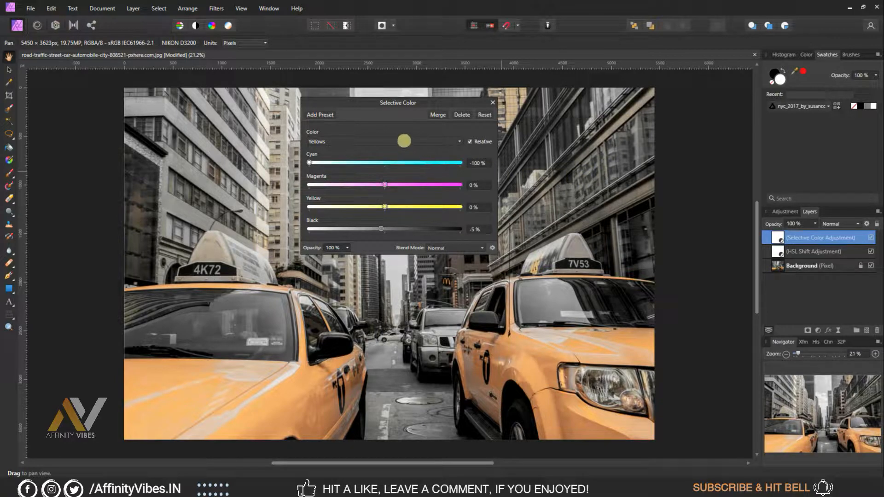
Set Cyan, Magenta, Yellow and Black of the Greens to -100% each in the Selective Color adjustment
click(402, 142)
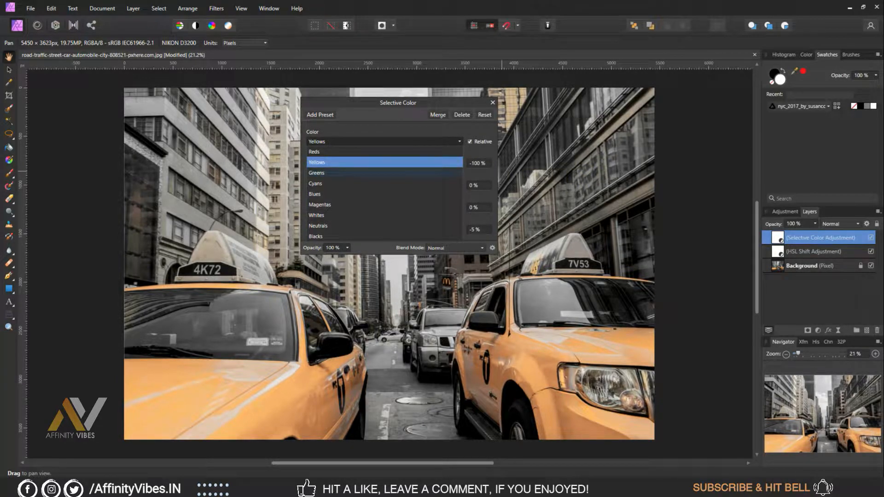
click(362, 172)
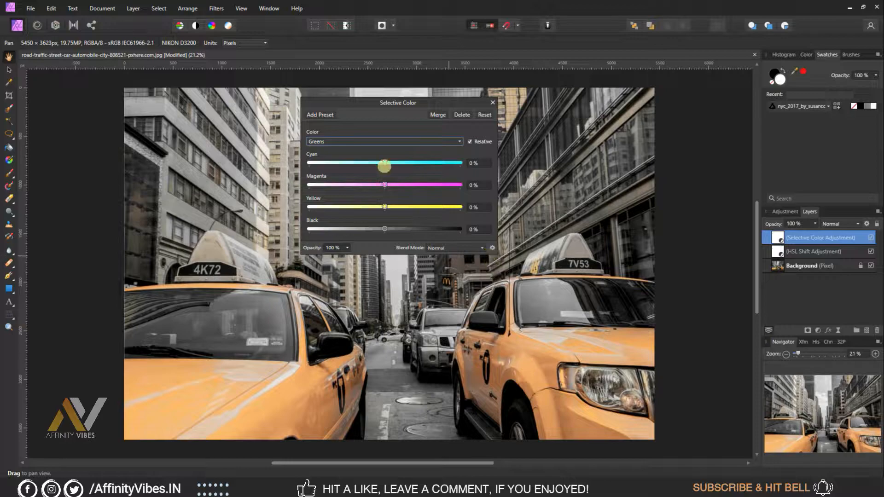
drag(384, 163, 286, 159)
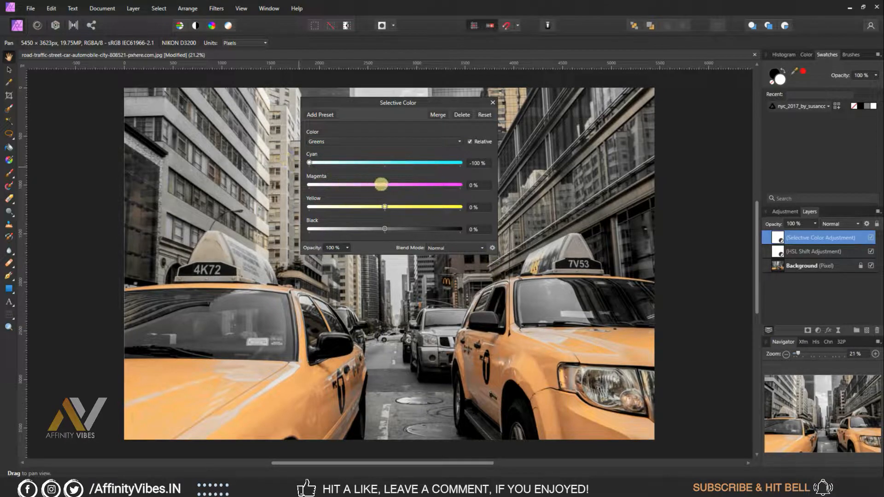
drag(384, 184, 296, 181)
drag(384, 206, 300, 201)
drag(386, 230, 296, 227)
Set Cyan, Magenta, Yellow and Black of the Cyans to -100% each in the Selective Color adjustment
click(374, 138)
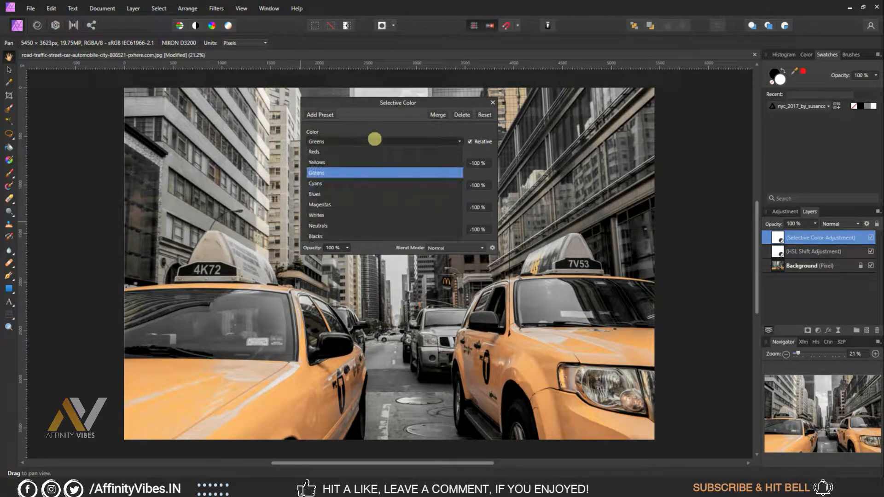
click(323, 183)
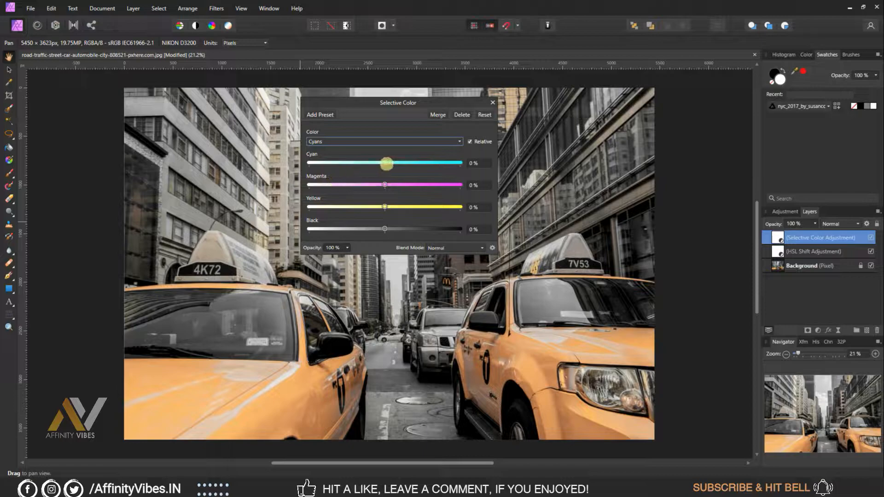
drag(386, 164, 296, 167)
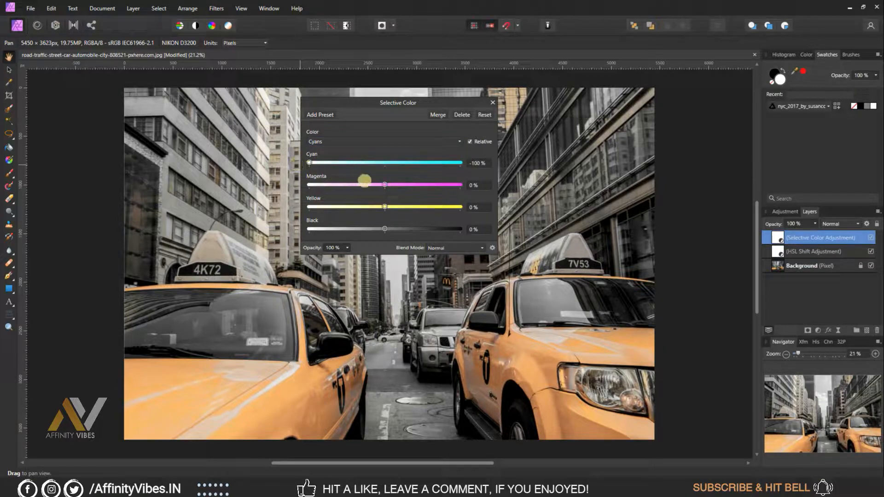
drag(389, 184, 300, 184)
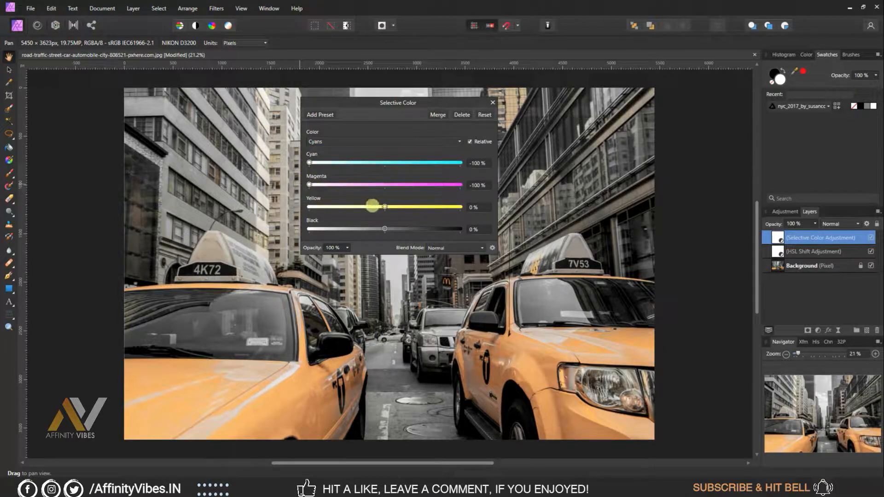
drag(386, 207, 306, 207)
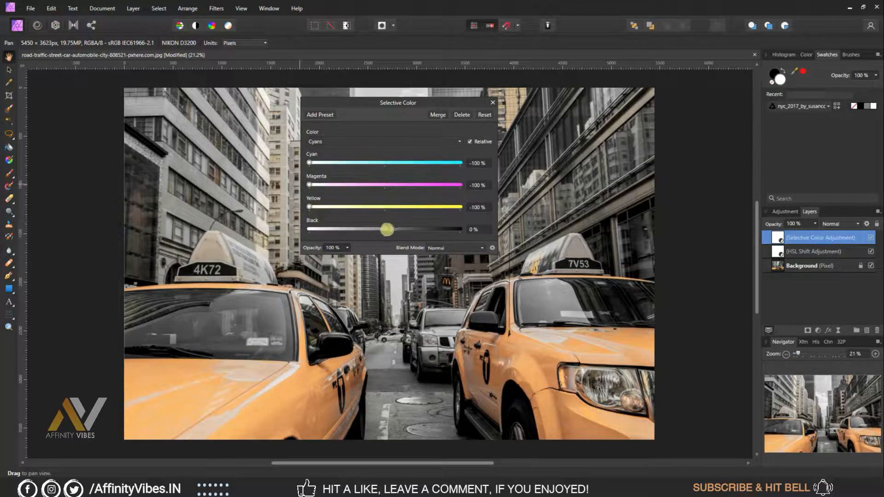
drag(385, 230, 300, 228)
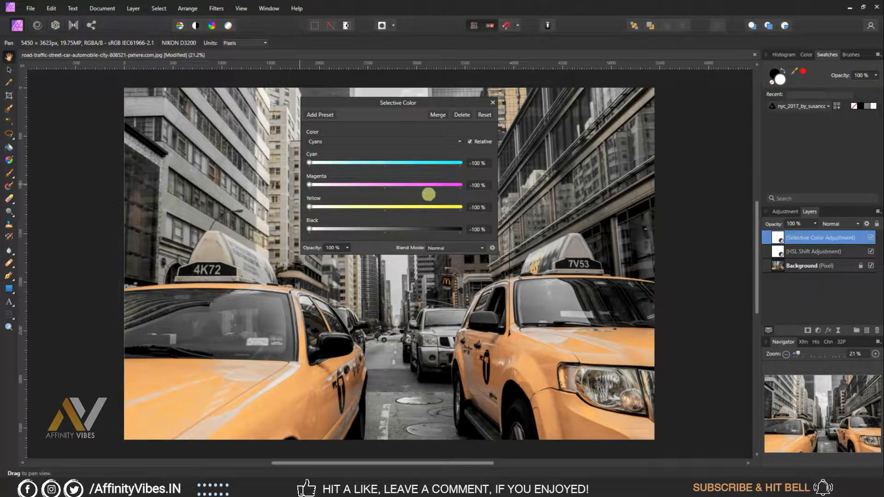
Set Cyan, Magenta, Yellow and Black of the Blues to -100% each in the Selective Color adjustment
click(385, 141)
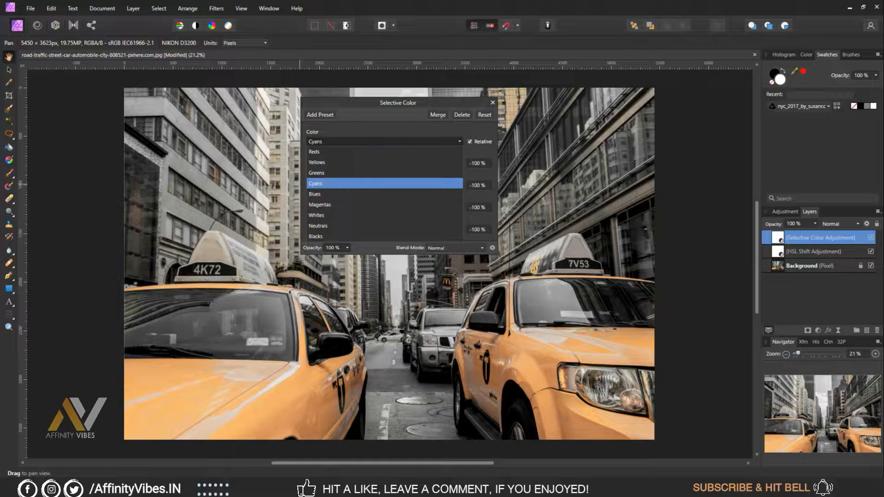
click(334, 193)
drag(387, 162, 298, 162)
drag(386, 184, 308, 184)
drag(385, 207, 301, 206)
drag(385, 229, 292, 222)
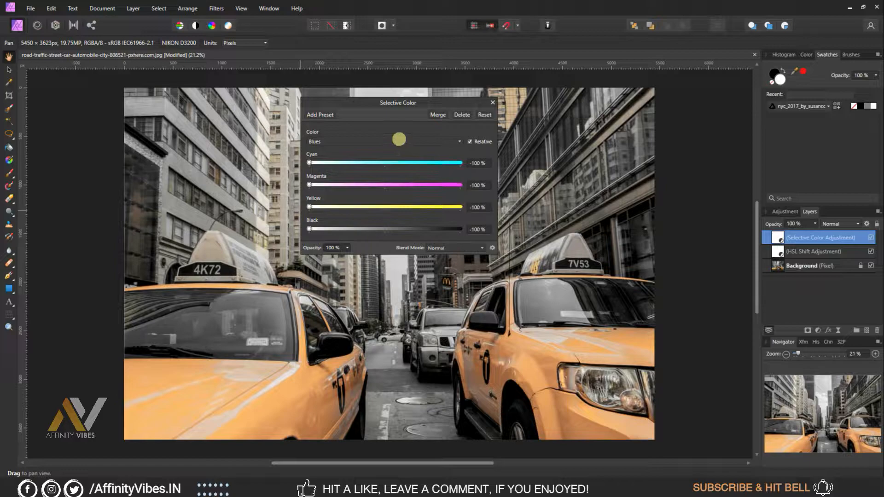
Set Cyan, Magenta, Yellow and Black of the Magentas to -100% each in the Selective Color adjustment
click(399, 140)
click(403, 204)
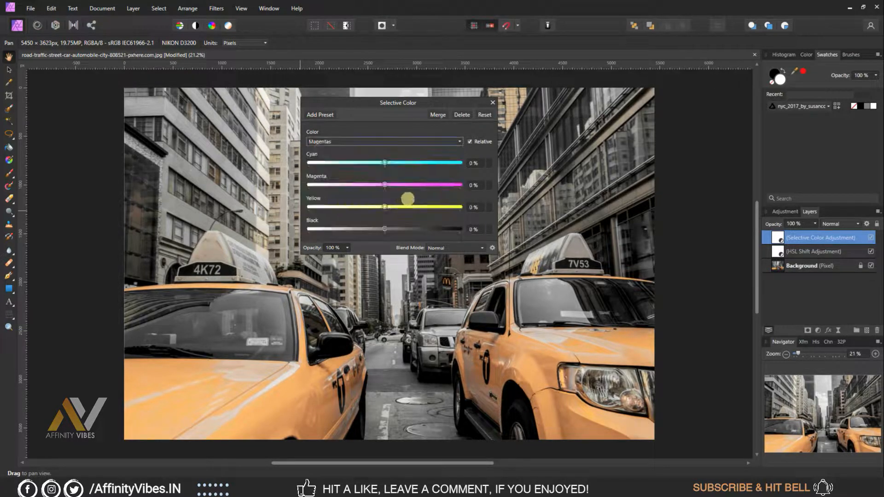
drag(386, 162, 278, 162)
drag(386, 185, 283, 184)
drag(386, 206, 297, 200)
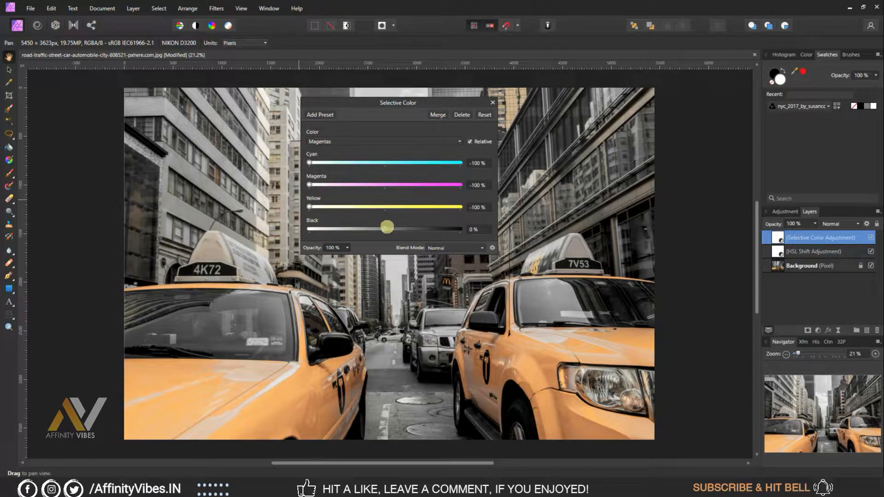
drag(386, 229, 281, 226)
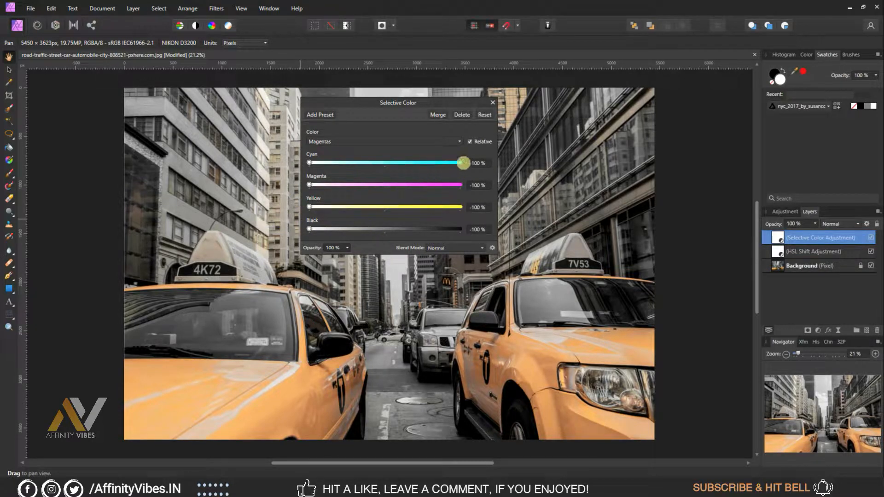
For the Whites in the Selective Color adjustment, set Cyan, Magenta and Yellow to -100% each and Black to -20%
click(383, 141)
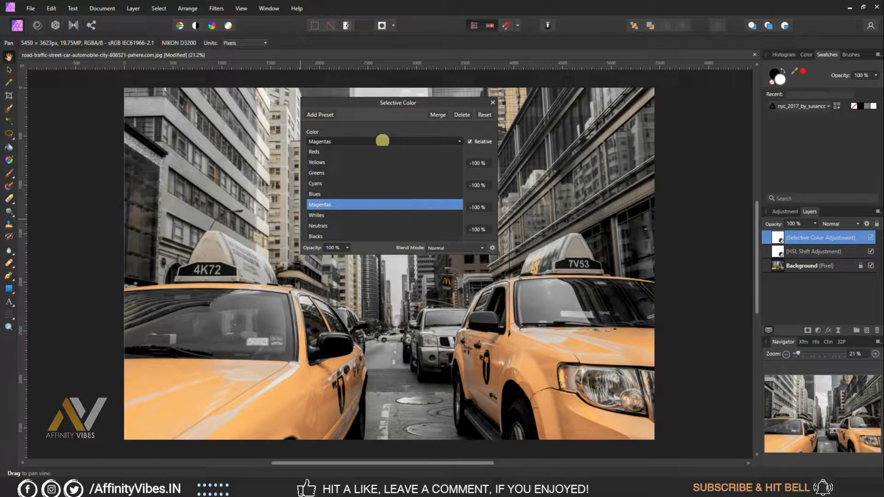
click(329, 215)
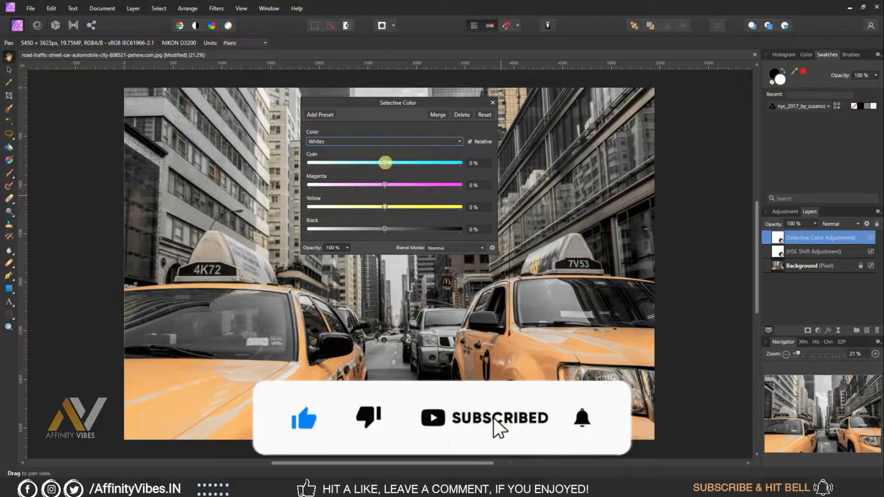
mouse_move(384, 162)
mouse_down()
mouse_move(285, 158)
mouse_move(384, 164)
mouse_up()
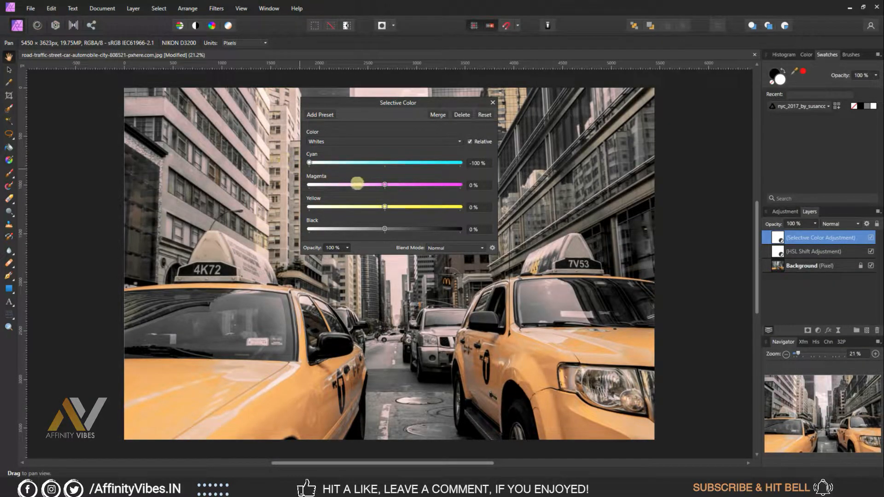
drag(385, 185, 309, 184)
drag(384, 207, 269, 202)
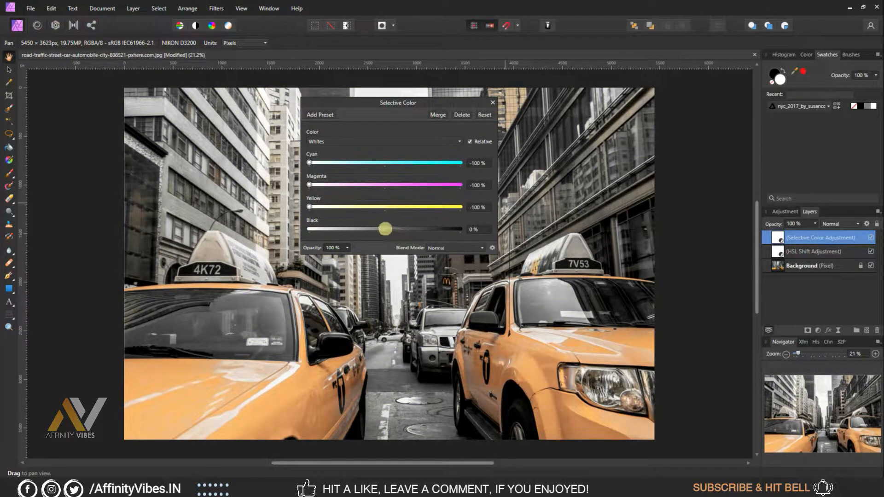
drag(385, 229, 377, 228)
Set Black of the Neutrals to 10% in the Selective Color adjustment
click(364, 140)
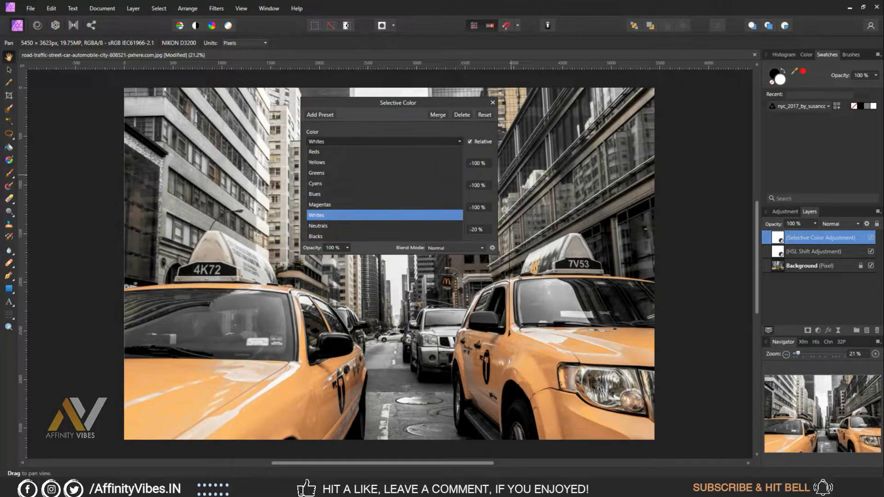
click(331, 225)
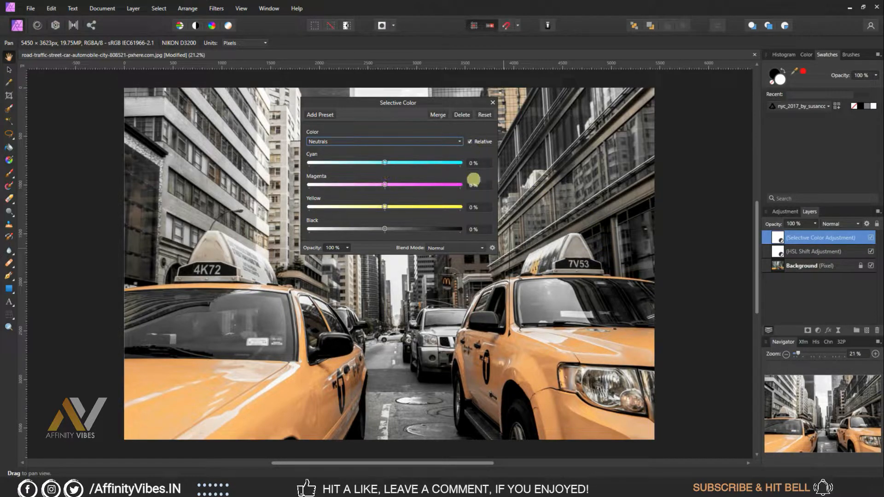
click(385, 228)
drag(387, 228, 391, 229)
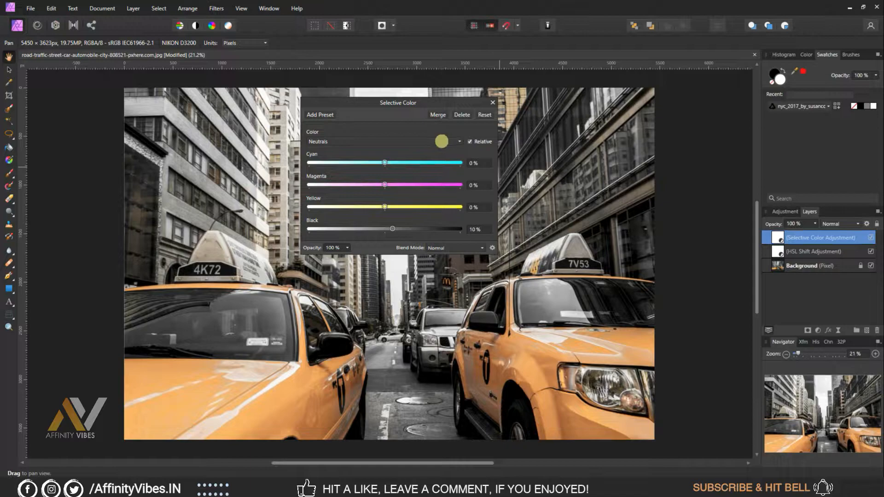
Set Yellow and Black of the Blacks to 10% each and close the Selective Color dialog
click(433, 141)
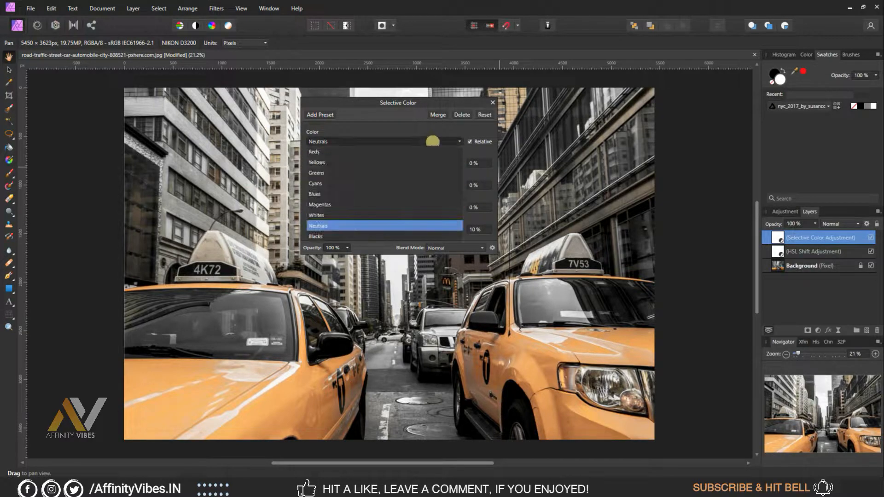
click(318, 235)
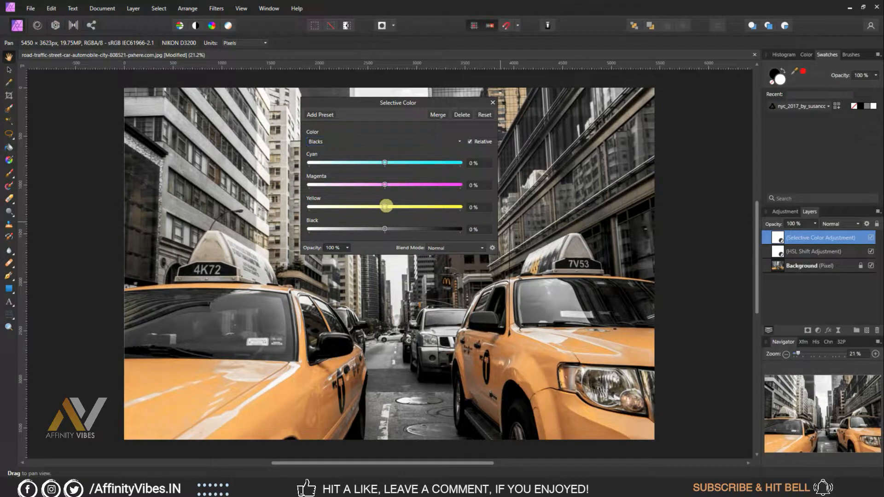
drag(390, 207, 403, 205)
drag(399, 206, 397, 206)
drag(387, 228, 392, 228)
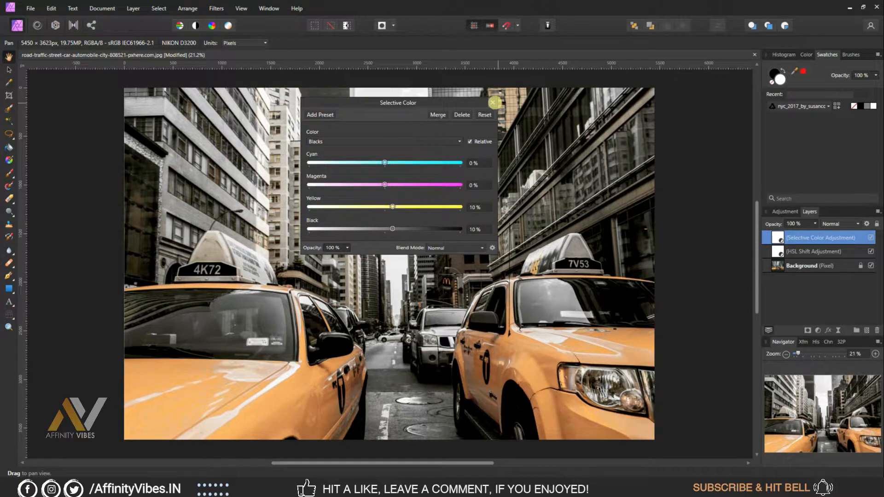
click(493, 102)
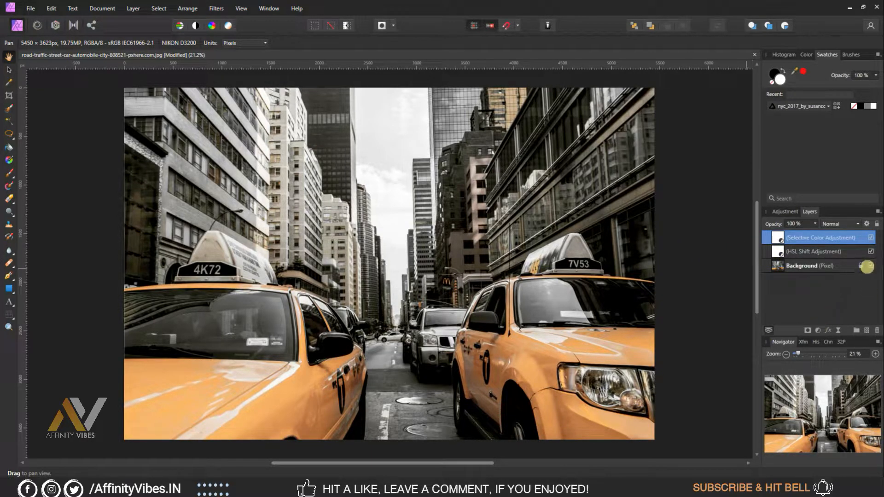
Hide and show the HSL and Selective Color adjustments to compare the photo before and after grading
click(870, 252)
click(870, 238)
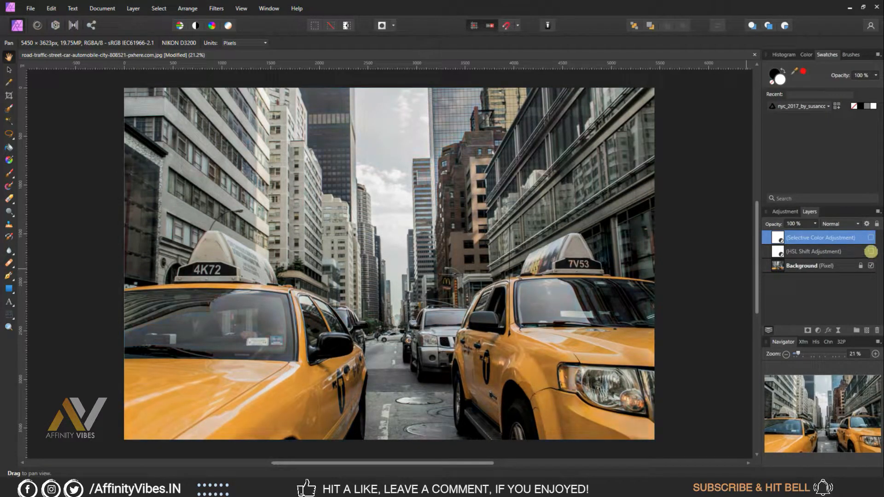
click(871, 238)
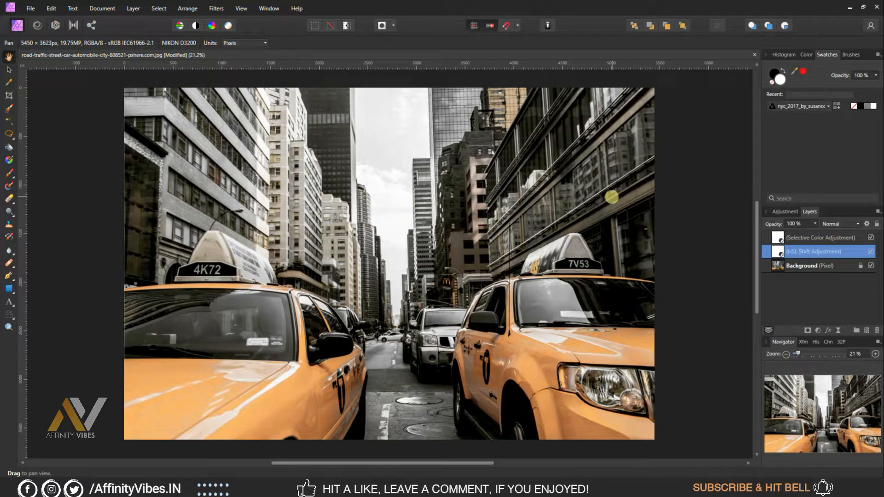
Export the grade as a .cube LUT titled "Grey & Yellow" into the Affinity Vibes (LUTS) folder
click(30, 8)
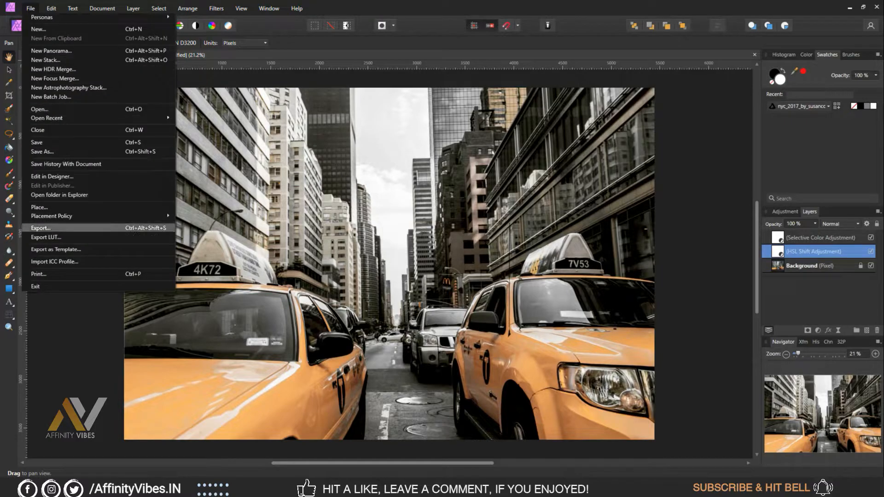
click(69, 237)
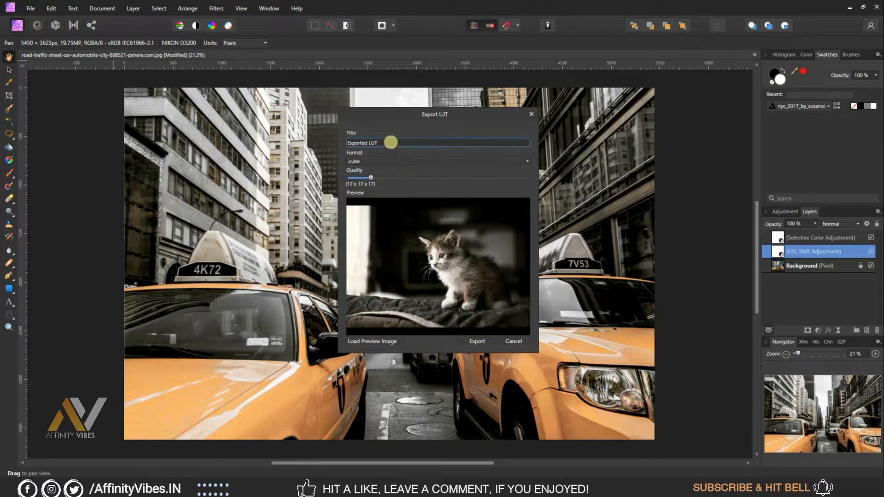
click(391, 142)
text(Grey & Yellow)
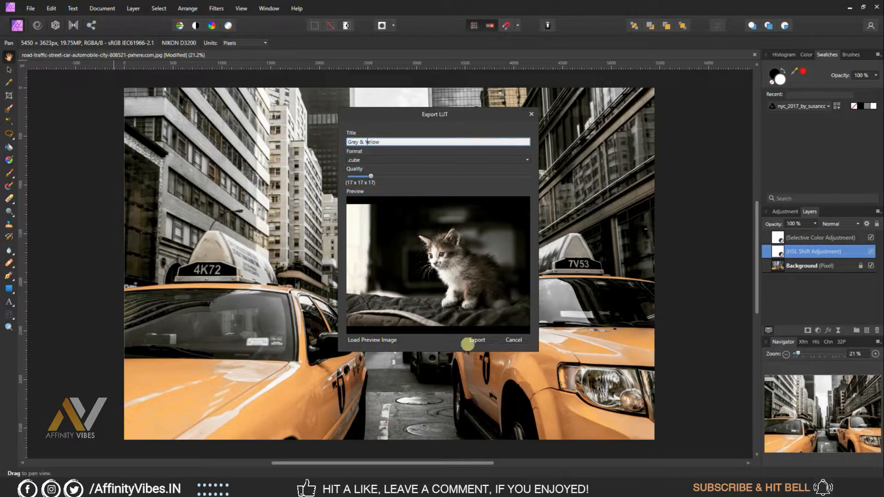
click(478, 340)
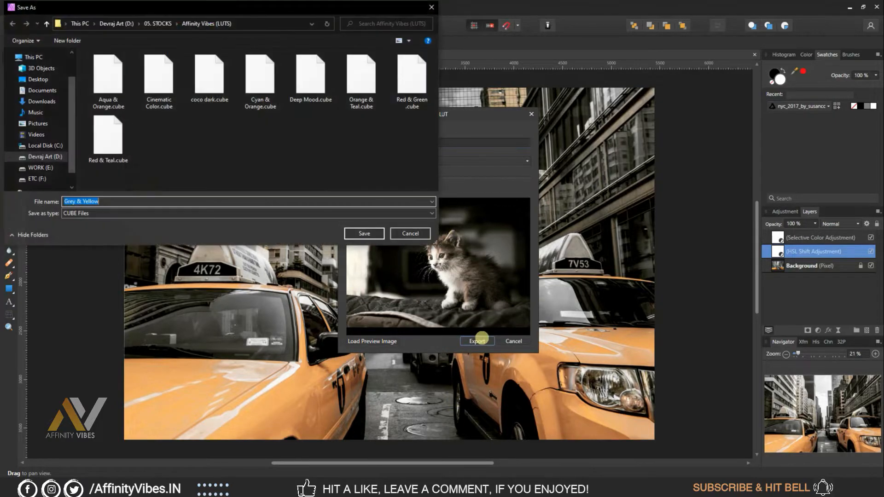
click(357, 234)
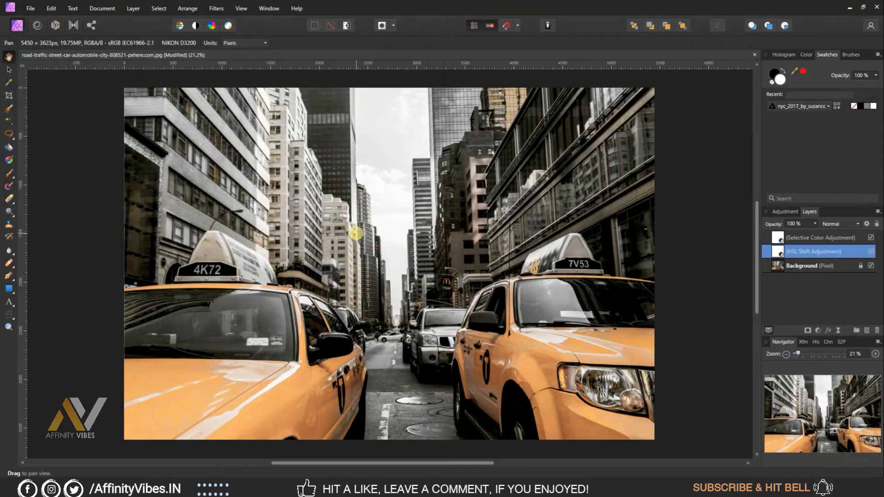
Open the three Pexels photos numbered 3941648, 1958734 and 8663567 from the 05. STOCKS folder
click(32, 8)
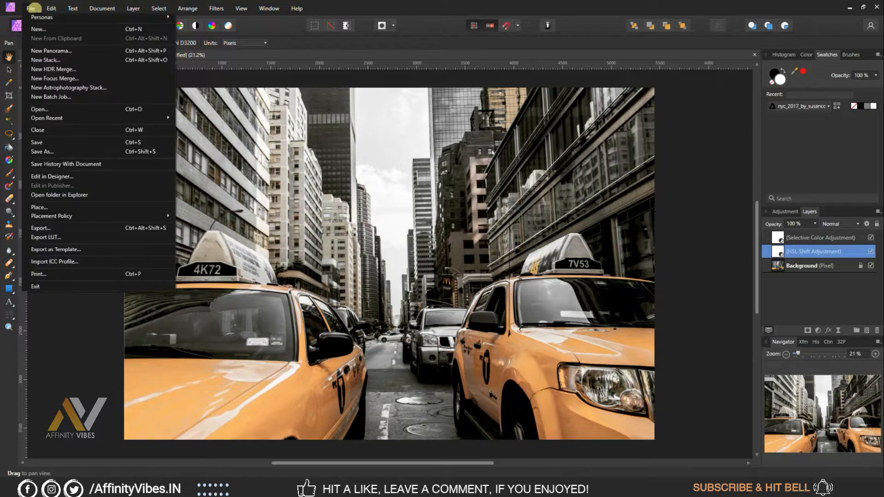
click(39, 109)
click(361, 75)
ctrl+click(311, 76)
ctrl+click(411, 76)
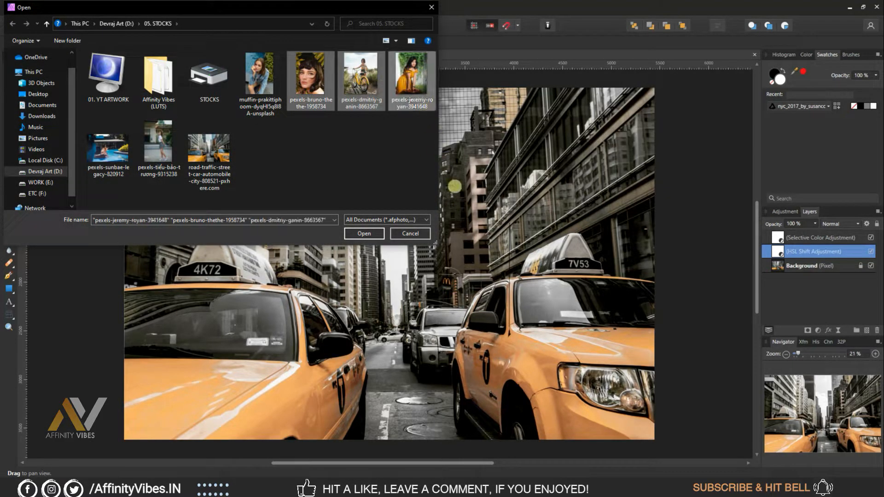
click(368, 233)
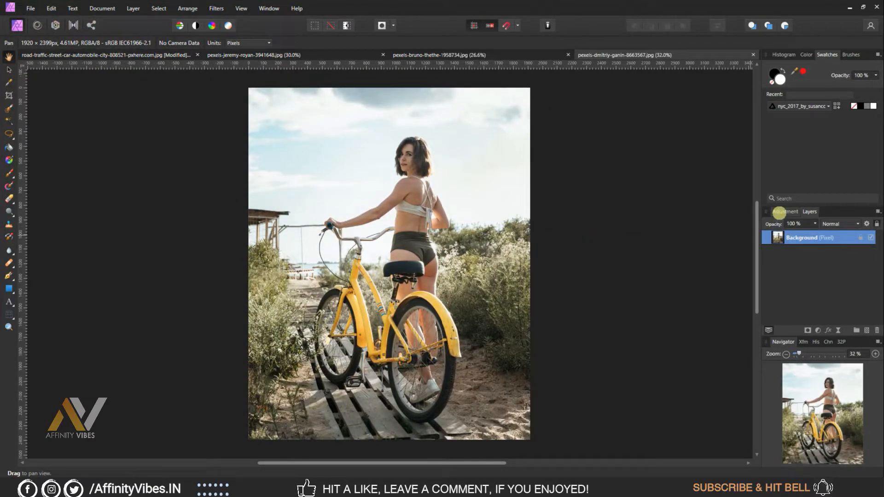
Import Grey & Yellow.cube from the Affinity Vibes (LUTS) folder into the LUT adjustment presets
click(779, 212)
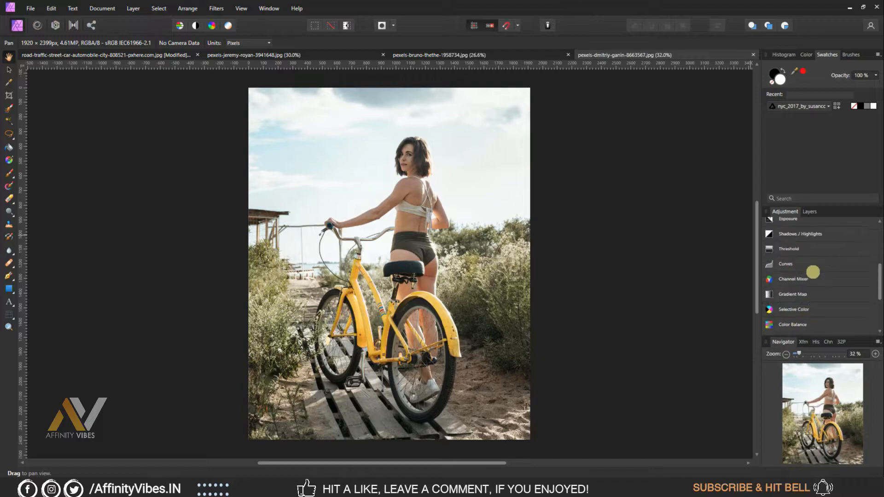
click(810, 286)
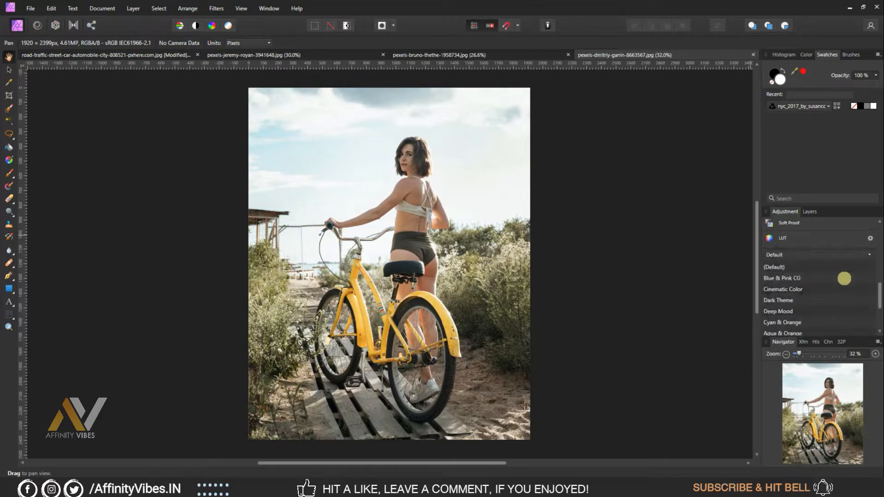
click(870, 237)
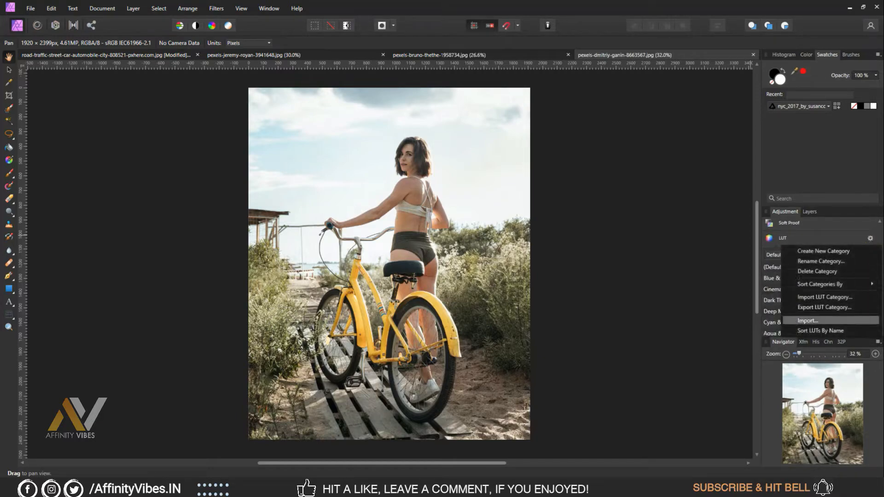
click(811, 321)
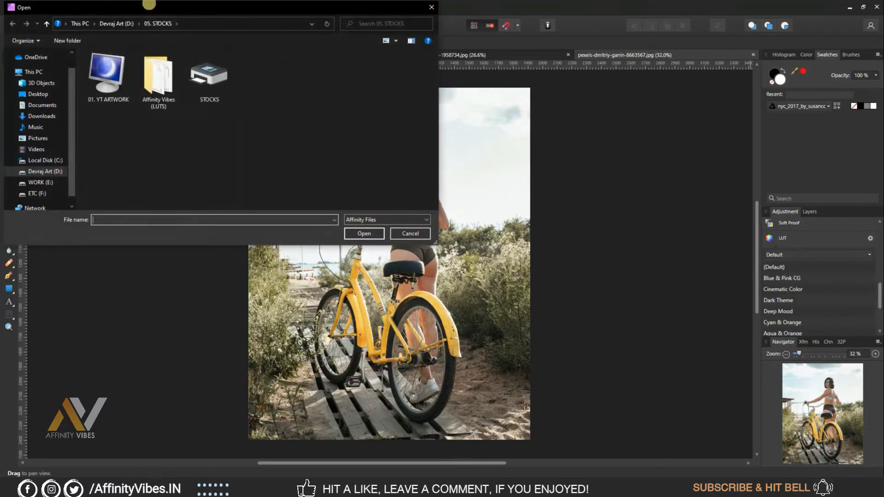
drag(151, 4, 243, 79)
double_click(248, 148)
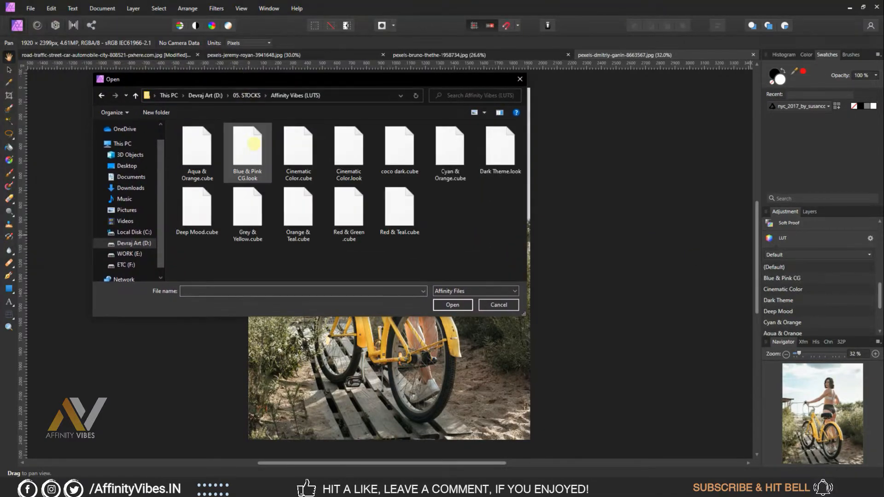
click(248, 214)
click(451, 305)
Apply the Grey & Yellow LUT preset to the yellow bicycle photo and inspect the graded image up close
scroll(839, 306, down, 4)
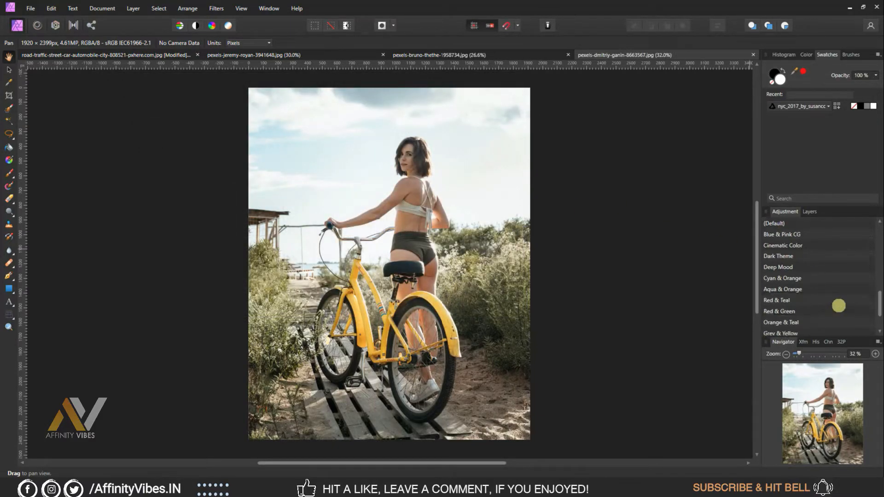
click(783, 284)
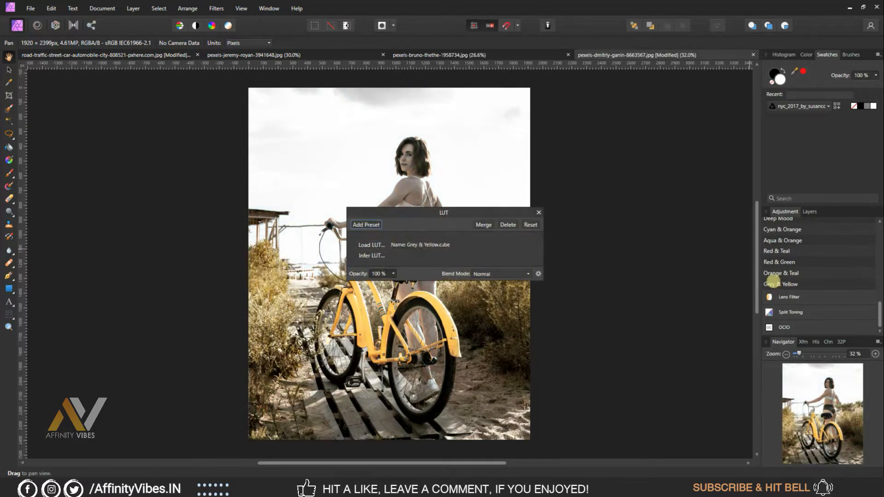
click(538, 213)
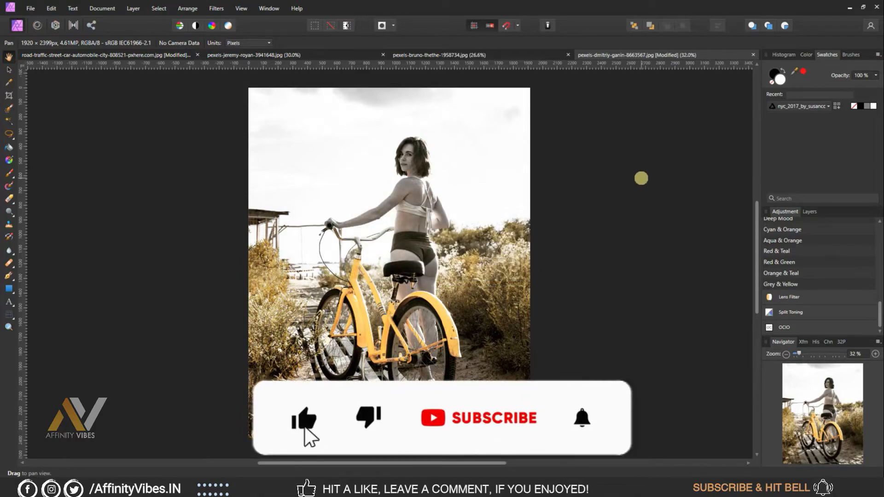
key(ctrl+plus)
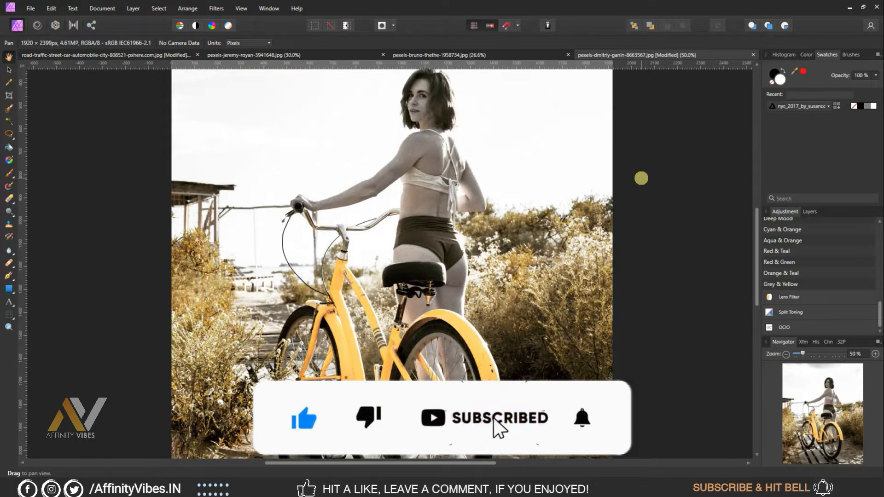
scroll(641, 179, up, 1)
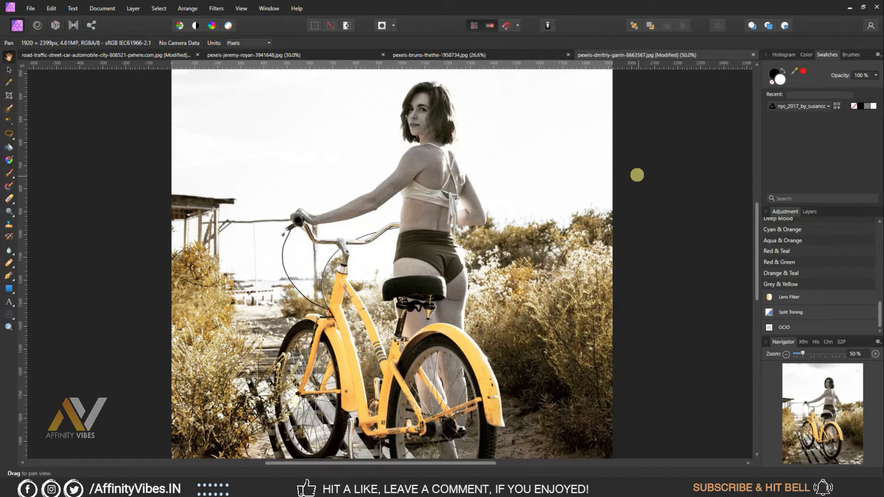
Apply the Grey & Yellow LUT preset to the close-up portrait with the palm leaves
click(482, 54)
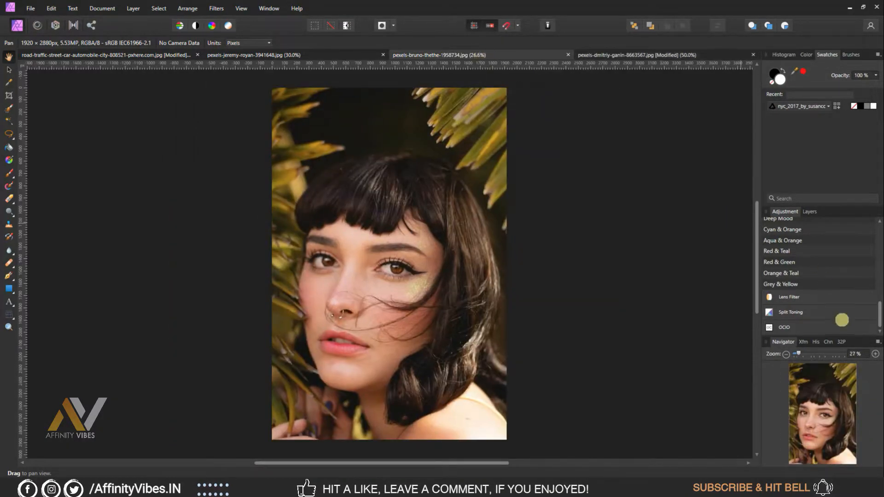
click(790, 283)
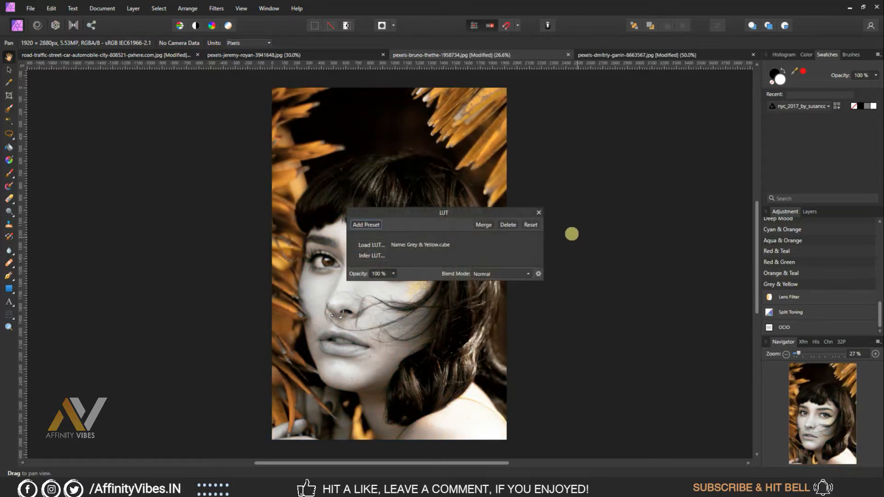
click(540, 211)
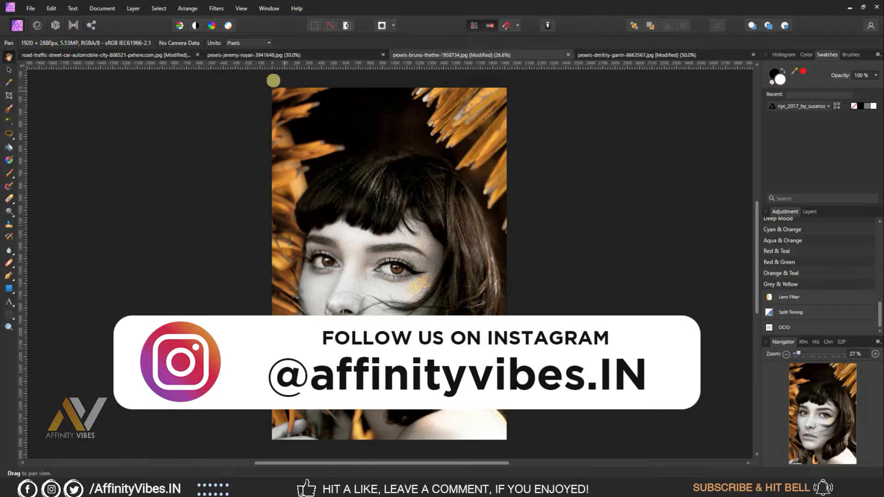
Apply the Grey & Yellow LUT preset to the photo of the woman in the yellow dress
click(271, 55)
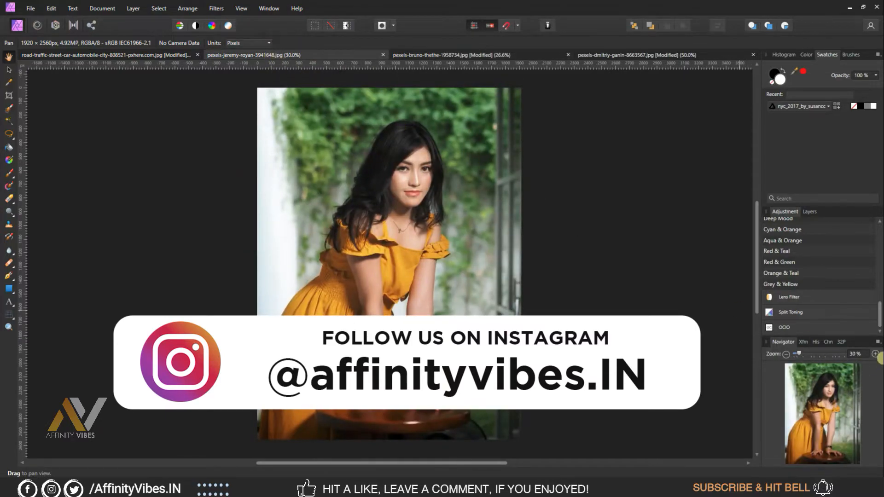
click(790, 284)
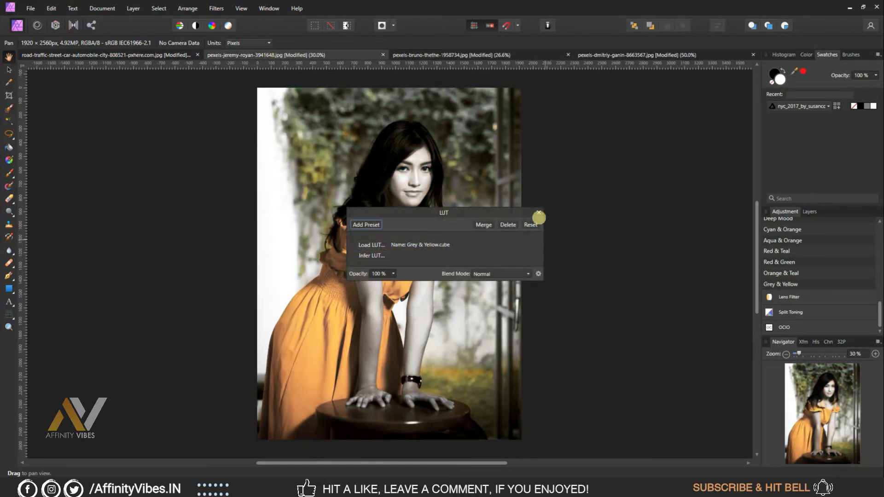
click(540, 211)
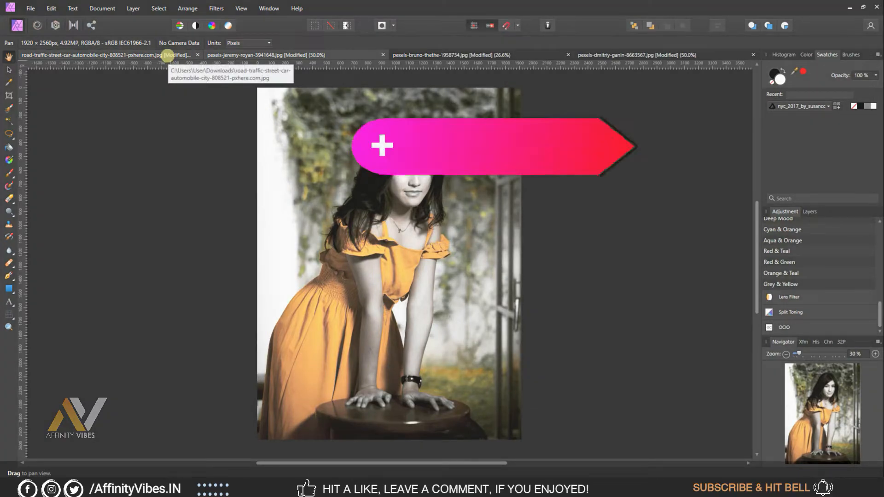
Review the grey-and-yellow grade across the taxi, bicycle, close-up portrait and yellow dress photos, examining the portrait's face up close
click(167, 54)
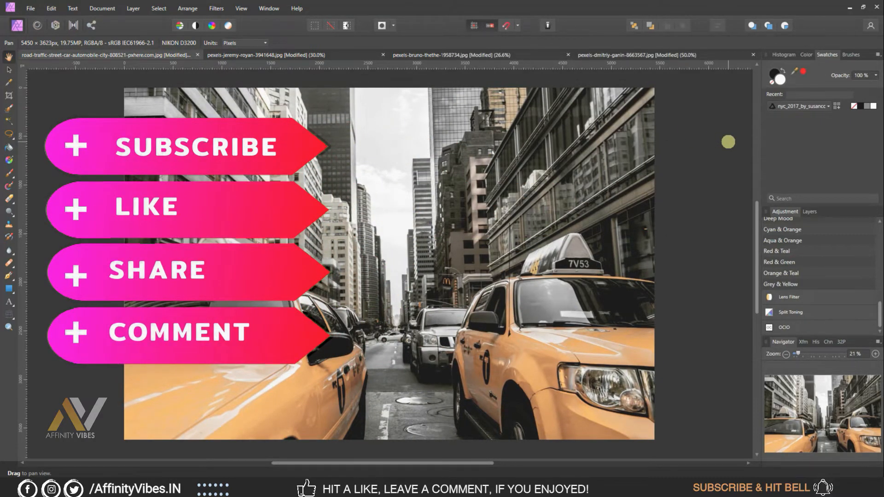
click(651, 55)
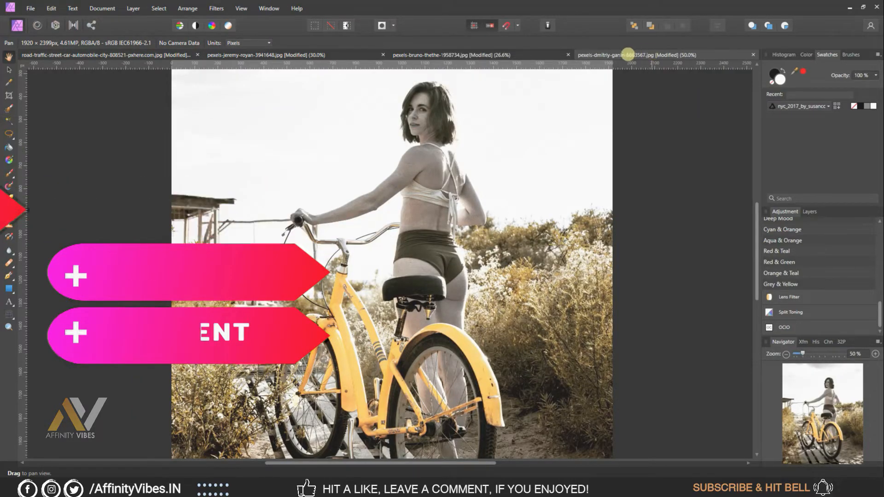
click(534, 55)
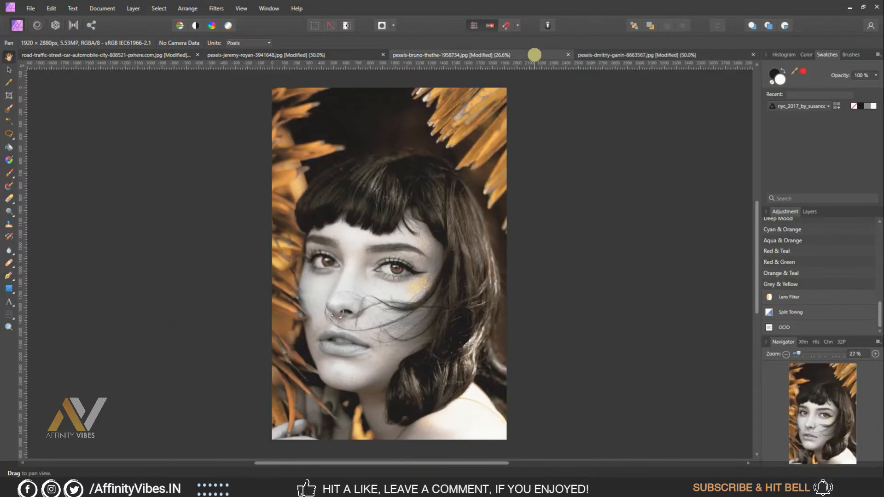
key(ctrl+plus)
key(ctrl+plus)
scroll(657, 302, down, 4)
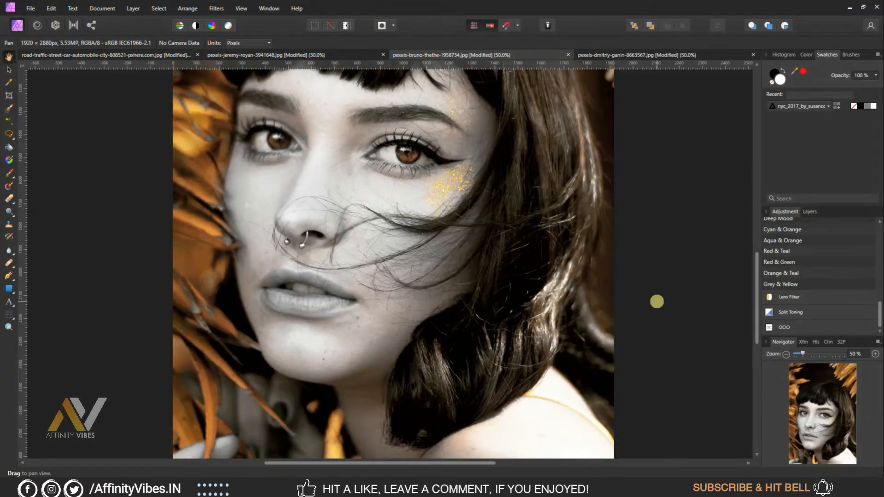
scroll(657, 302, up, 4)
key(ctrl+0)
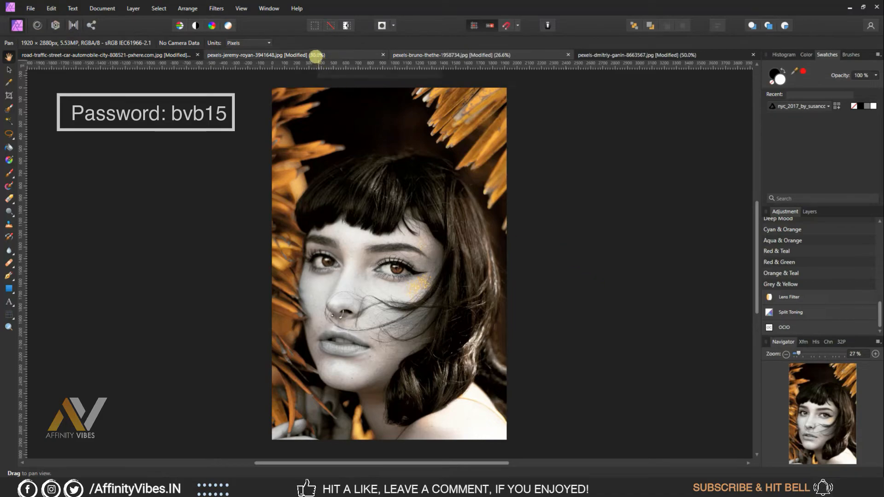
click(316, 55)
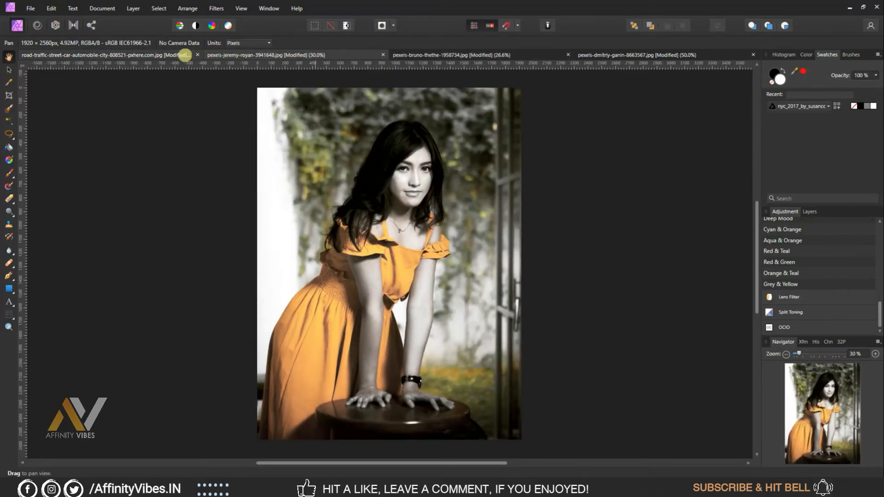
click(181, 54)
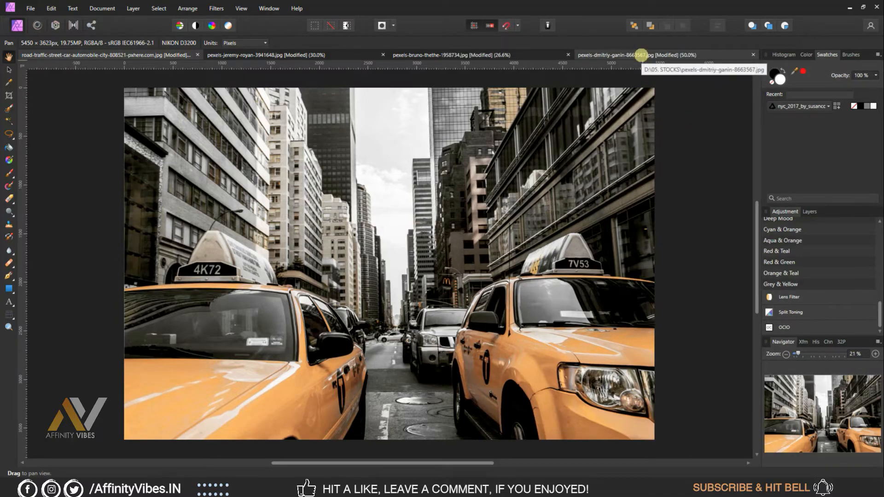
click(641, 55)
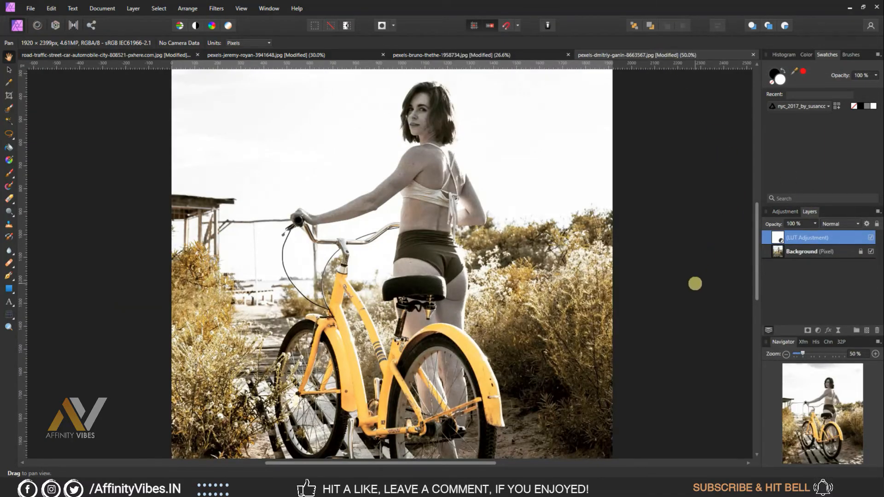